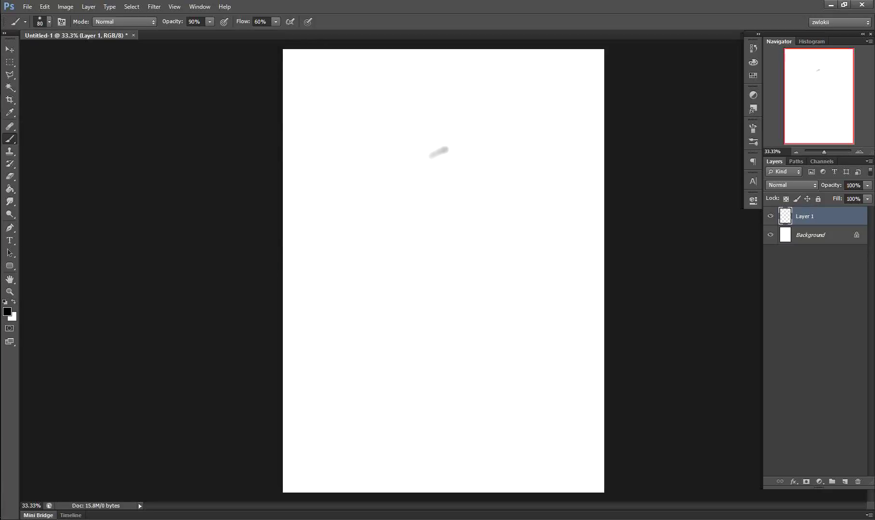
Step: Paint a black central spiral with a lower tail, small hook, left hook, top curl and right tail
drag(491, 207, 440, 203)
drag(419, 159, 517, 190)
mouse_move(482, 147)
mouse_down()
mouse_move(498, 289)
mouse_move(448, 282)
mouse_move(417, 366)
mouse_move(453, 392)
mouse_up()
mouse_move(378, 292)
mouse_down()
mouse_move(401, 317)
mouse_move(377, 318)
mouse_up()
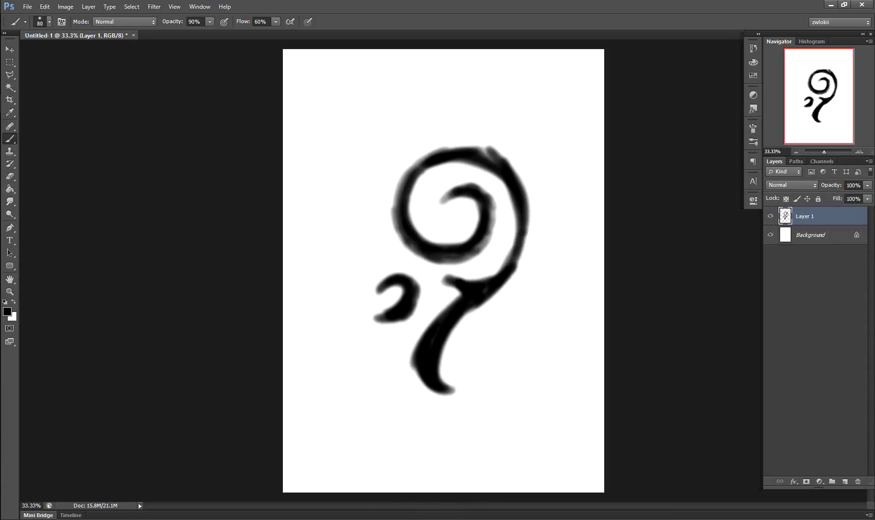
drag(385, 220, 400, 336)
drag(356, 179, 386, 222)
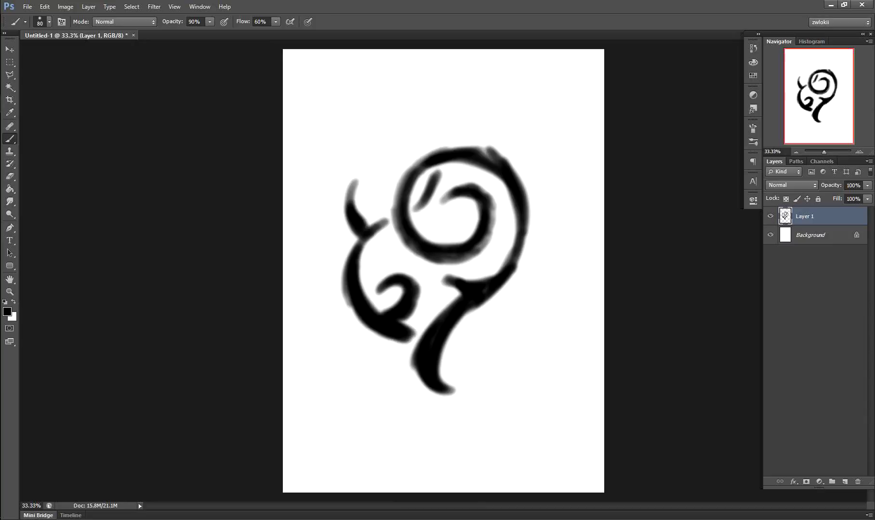
mouse_move(402, 96)
mouse_down()
mouse_move(433, 145)
mouse_move(501, 159)
mouse_up()
drag(513, 214, 530, 328)
Step: Darken the right tail and add a wedge, a lower-left curve, an inner hook and a long lower tail
drag(501, 290, 527, 327)
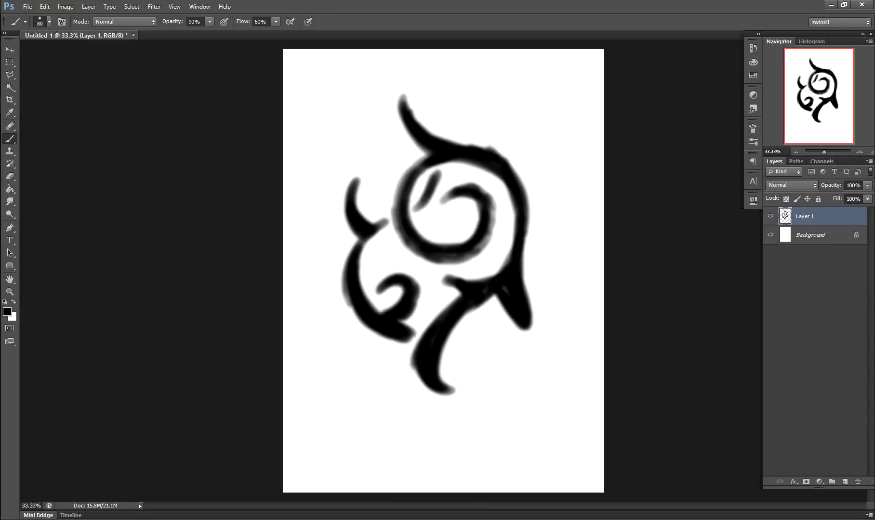
drag(426, 229, 374, 268)
drag(432, 305, 399, 369)
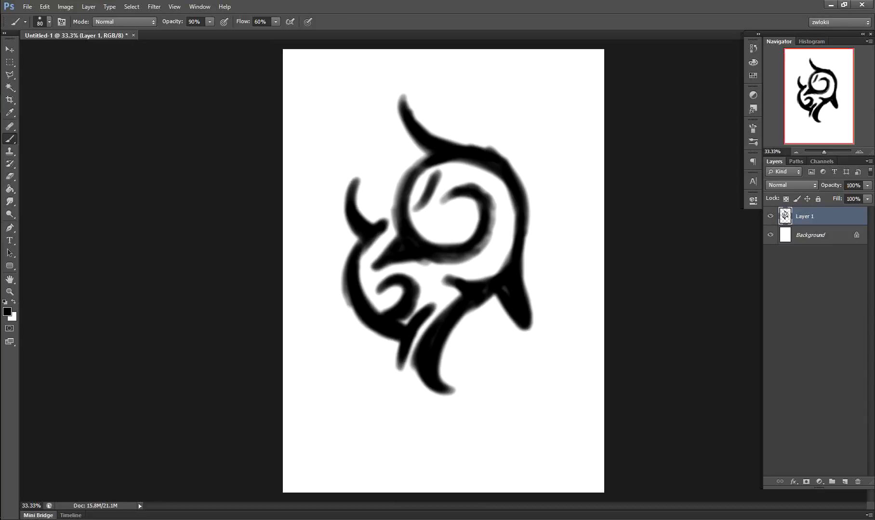
drag(442, 214, 465, 241)
drag(506, 304, 458, 381)
mouse_move(479, 345)
mouse_down()
mouse_move(513, 366)
mouse_move(462, 465)
mouse_up()
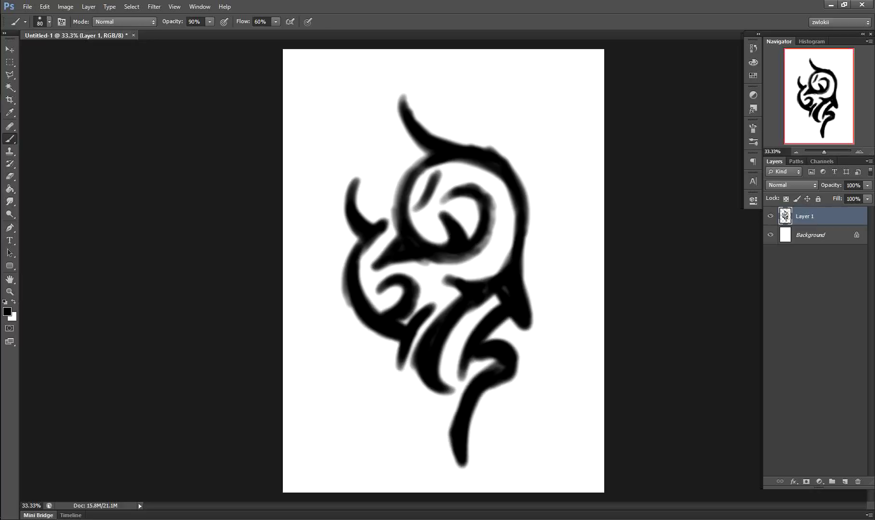
Step: Free Transform the drawing narrower and shorter, then stretch it taller
key(ctrl+t)
drag(533, 467, 516, 391)
key(Return)
key(ctrl+t)
drag(492, 179, 481, 159)
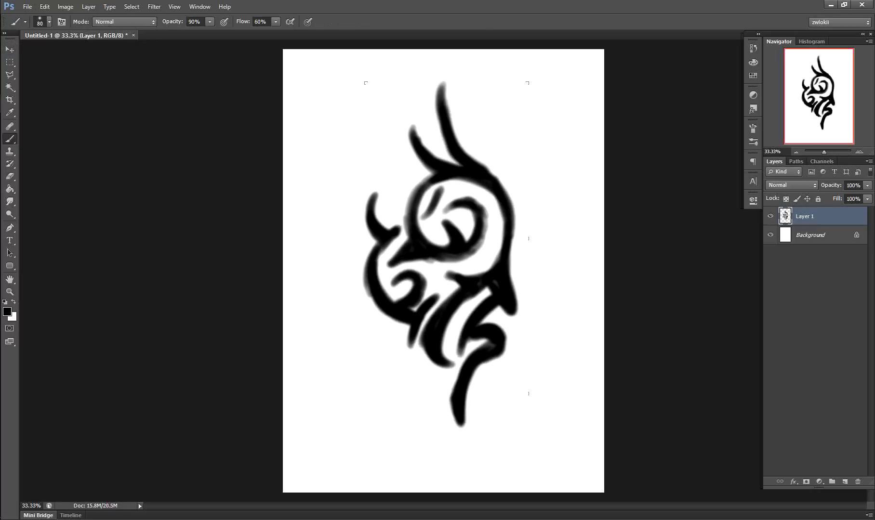
Step: Add a lower-left branching stroke, an upper-right hook, arcs beside the circle and a top spike
mouse_move(412, 330)
mouse_down()
mouse_move(429, 424)
mouse_move(453, 453)
mouse_up()
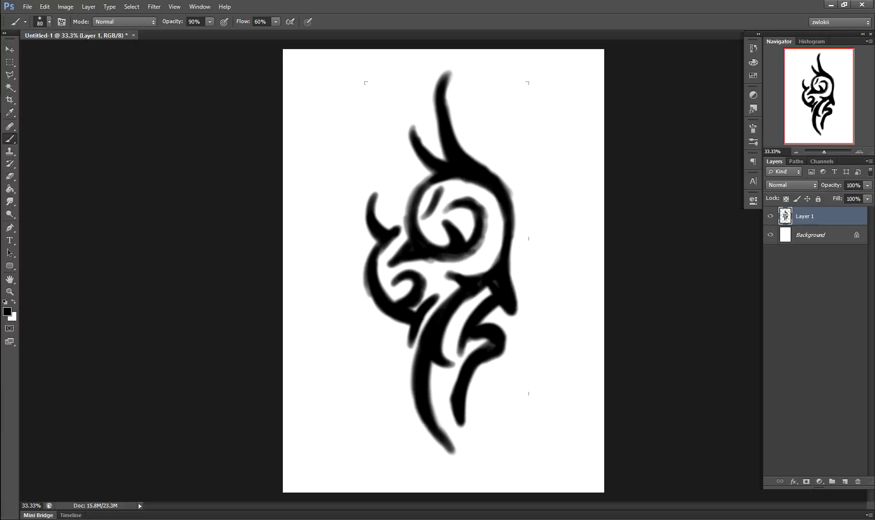
drag(383, 332, 412, 386)
mouse_move(486, 143)
mouse_down()
mouse_move(517, 147)
mouse_move(504, 183)
mouse_up()
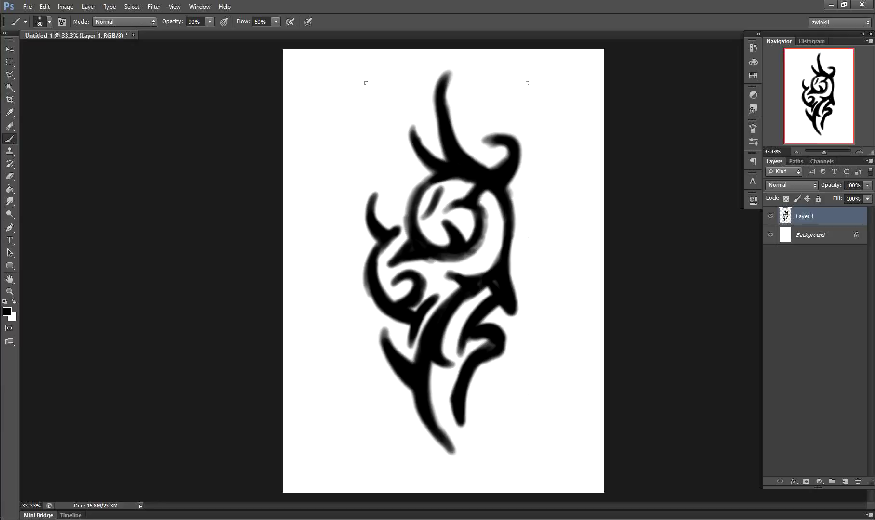
drag(453, 282, 422, 309)
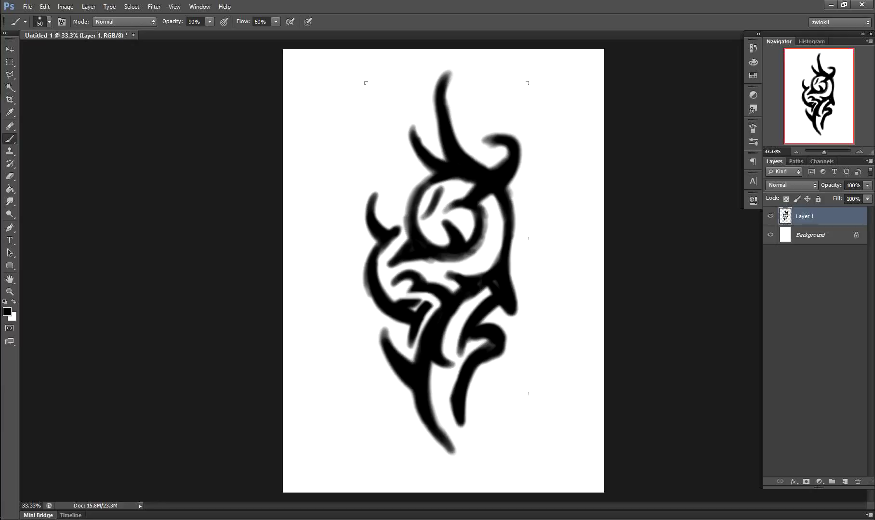
drag(482, 220, 517, 253)
mouse_move(475, 77)
mouse_down()
mouse_move(448, 154)
mouse_move(392, 224)
mouse_up()
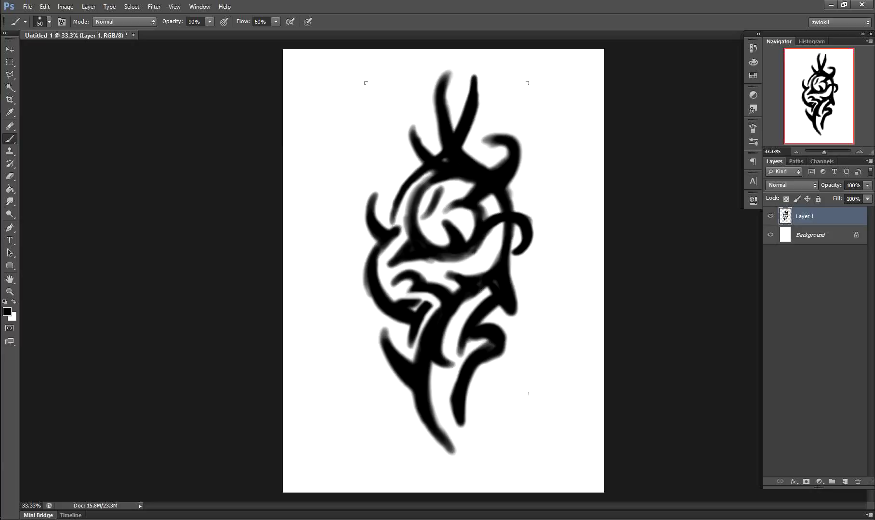
drag(441, 190, 395, 240)
Step: Cut a white stroke across the circle's inside, then shrink the drawing and move it lower
key(x)
drag(434, 217, 397, 245)
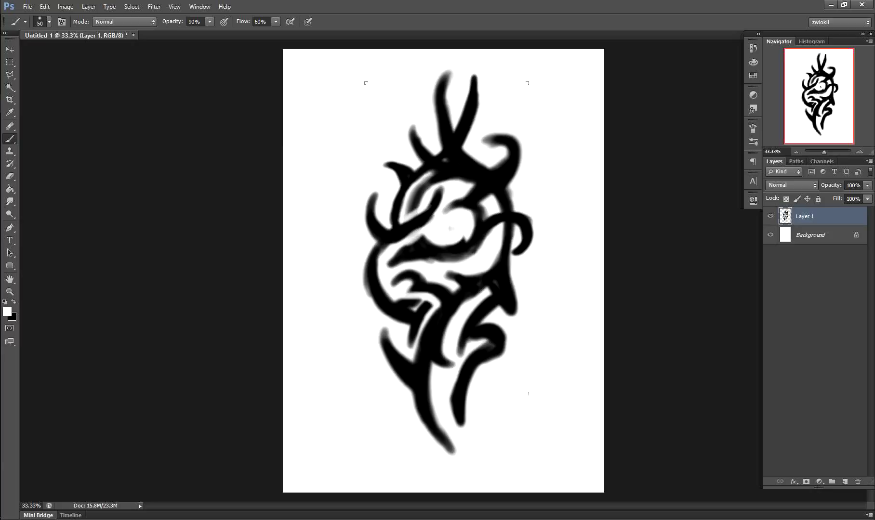
key(v)
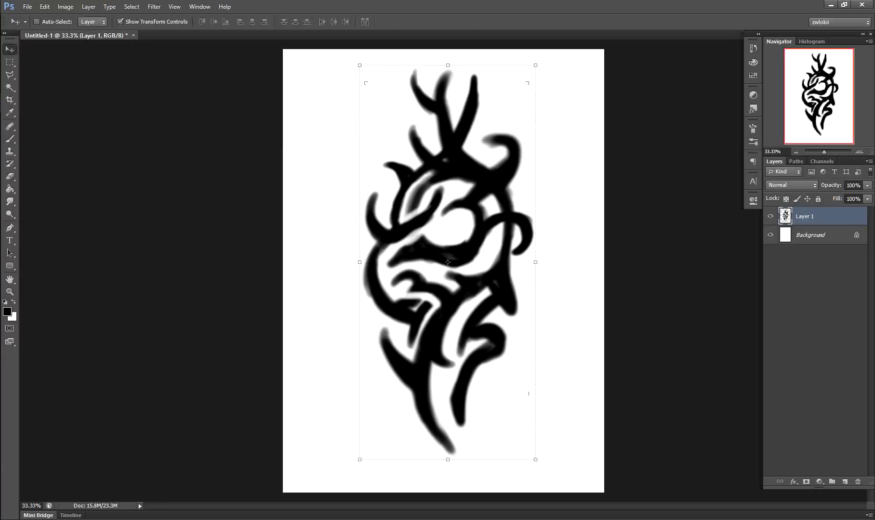
drag(536, 63, 523, 107)
Step: Add a black upper-left arc, rework the ring in white, and add a diagonal stroke and lower sweep
key(b)
drag(437, 162, 403, 197)
key(x)
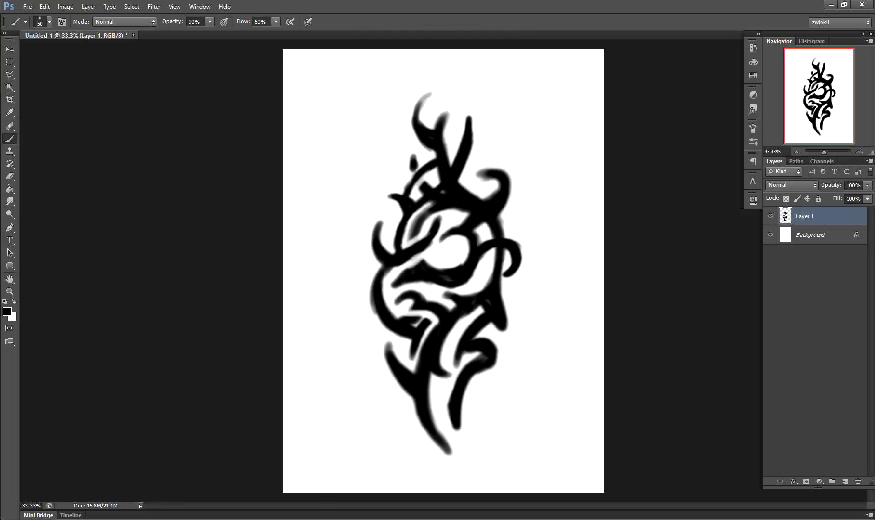
drag(484, 208, 506, 262)
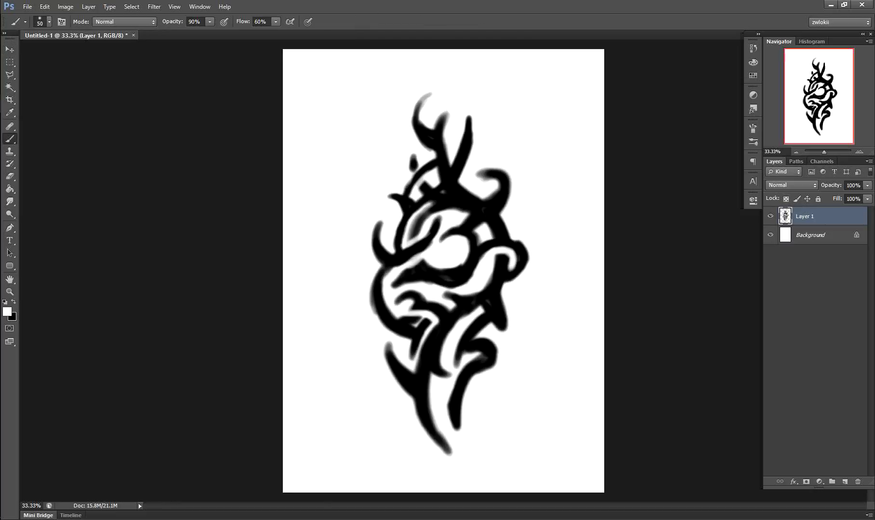
drag(369, 155, 436, 225)
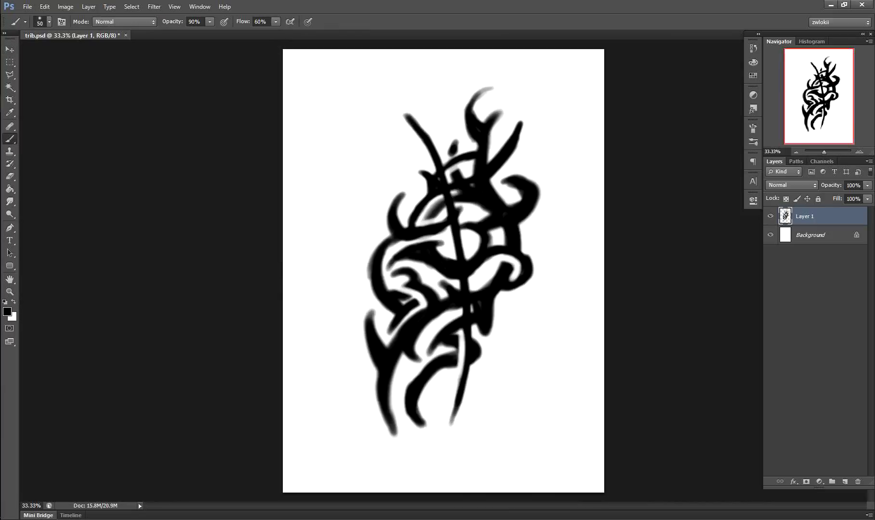
mouse_move(501, 348)
mouse_down()
mouse_move(438, 391)
mouse_move(462, 445)
mouse_up()
Step: Undo a stray stroke, add a new empty layer above the sketch and view it at 100%
drag(501, 355, 523, 311)
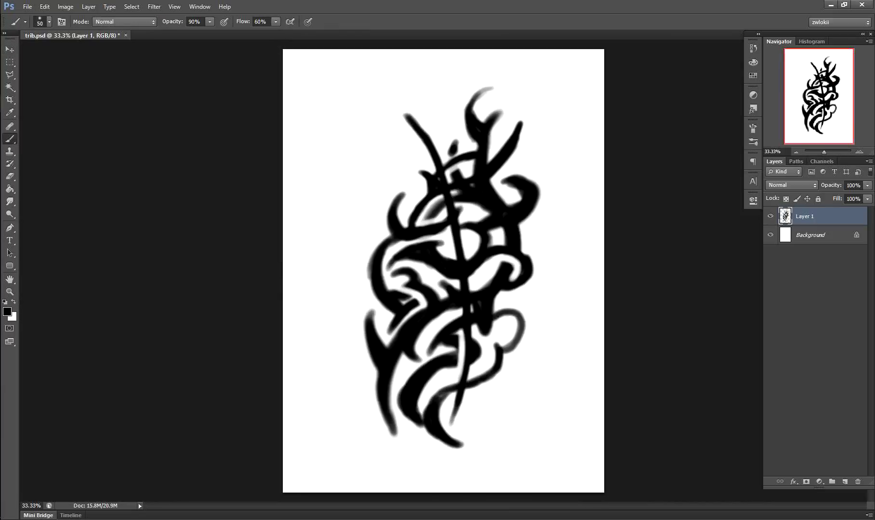
key(ctrl+z)
key(ctrl+1)
key(ctrl+shift+alt+n)
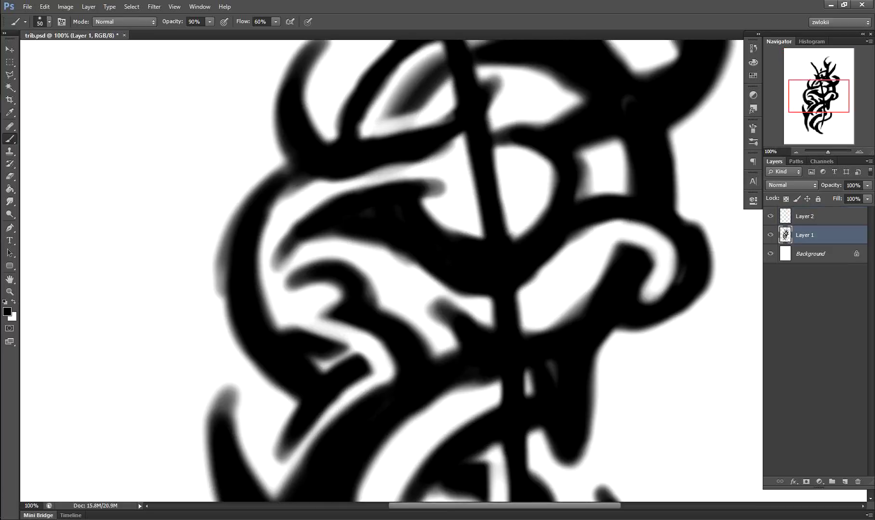
Step: Trace a curved sweep, hook, V shape, tick, lower contour and outer hook over the grey sketch
drag(417, 184, 282, 250)
key(bracketright)
key(bracketright)
mouse_move(371, 188)
mouse_down()
mouse_move(441, 185)
mouse_move(482, 246)
mouse_up()
drag(491, 159, 574, 169)
drag(563, 212, 602, 197)
drag(573, 166, 627, 207)
mouse_move(509, 298)
mouse_down()
mouse_move(624, 251)
mouse_move(643, 289)
mouse_up()
drag(672, 224, 627, 328)
Step: Trace a left arc, a squiggle, a dash, and darken the upper sweep and top strokes
mouse_move(289, 287)
mouse_down()
mouse_move(371, 303)
mouse_move(427, 361)
mouse_up()
drag(441, 309, 482, 344)
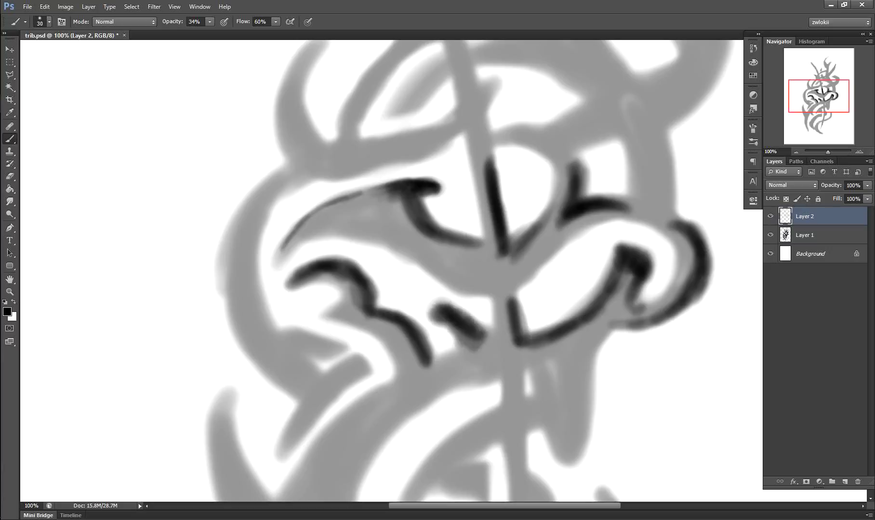
drag(284, 248, 436, 186)
drag(463, 113, 368, 150)
mouse_move(467, 79)
mouse_down()
mouse_move(522, 130)
mouse_move(585, 118)
mouse_up()
Step: Continue tracing black strokes over the upper area and the right side of the design
scroll(381, 270, up, 4)
drag(439, 164, 399, 212)
drag(324, 142, 340, 263)
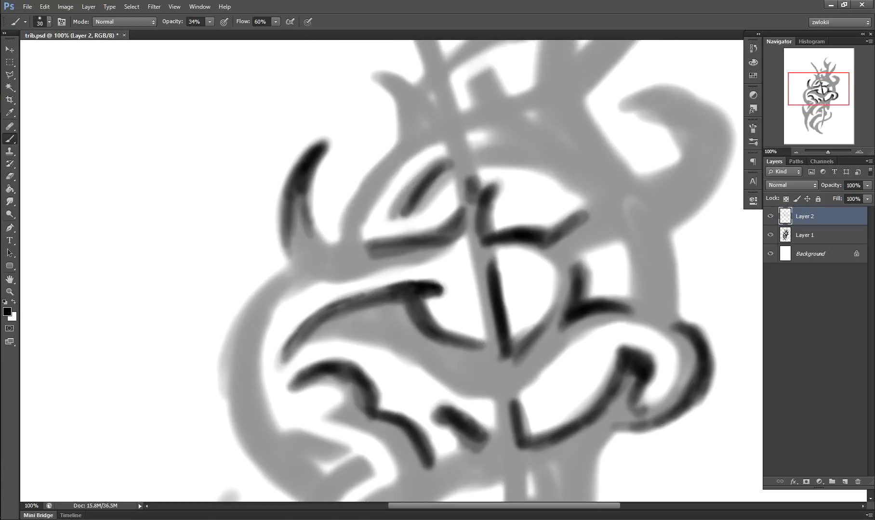
drag(403, 154, 359, 231)
mouse_move(375, 75)
mouse_down()
mouse_move(444, 130)
mouse_move(535, 94)
mouse_up()
scroll(434, 241, up, 3)
drag(419, 93, 455, 203)
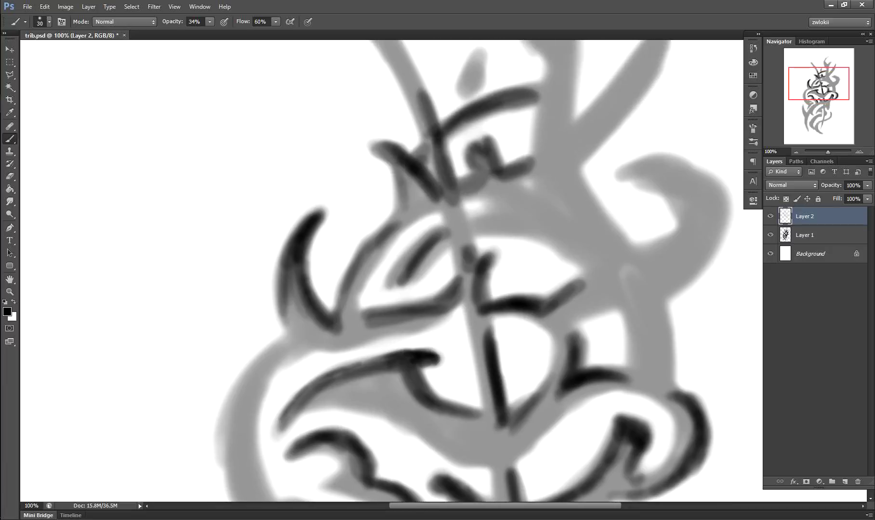
drag(479, 139, 670, 246)
drag(621, 159, 684, 404)
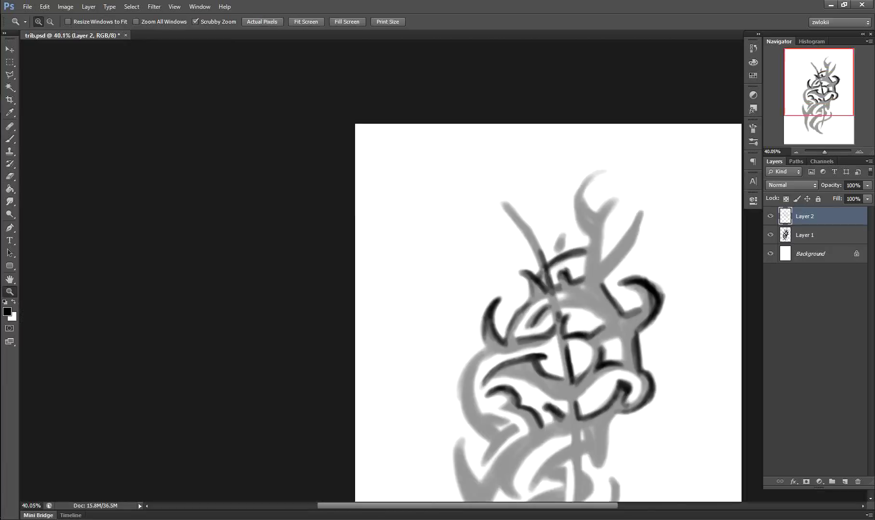
drag(433, 241, 482, 241)
Step: With a thinner, lighter brush, add thin dark curves and vein lines inside the left sweep
key(bracketleft)
key(bracketleft)
key(bracketleft)
key(2)
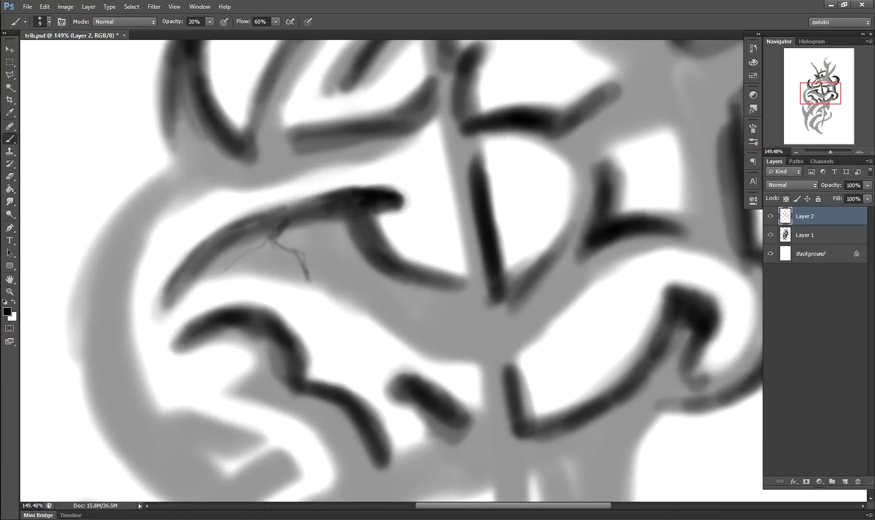
drag(303, 261, 343, 293)
drag(301, 260, 362, 244)
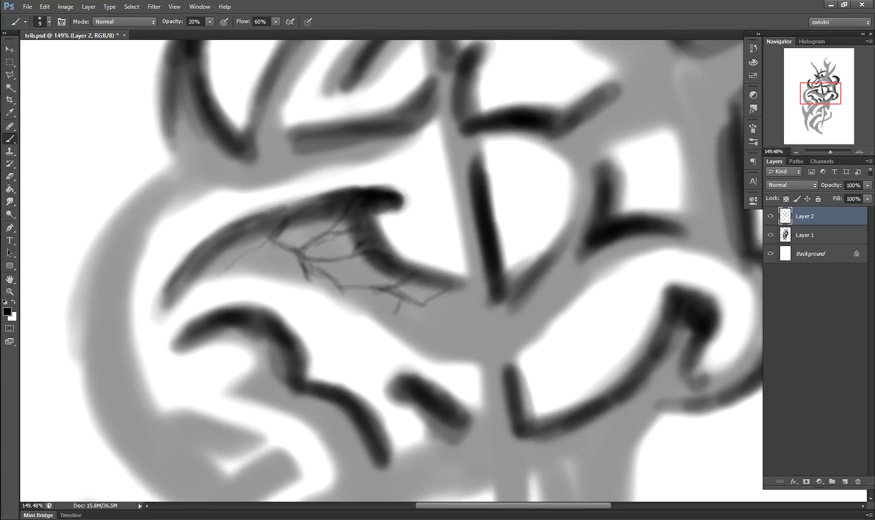
drag(366, 217, 470, 284)
drag(390, 262, 470, 287)
drag(450, 204, 419, 257)
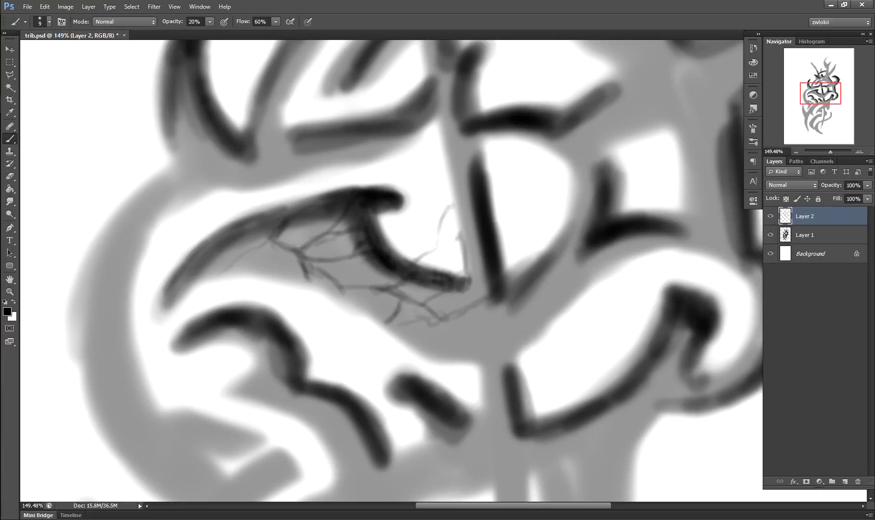
drag(380, 233, 450, 284)
Step: Darken the central and upper-left curves and ink edge lines along the branches and lower blob
drag(441, 120, 465, 280)
drag(381, 212, 462, 284)
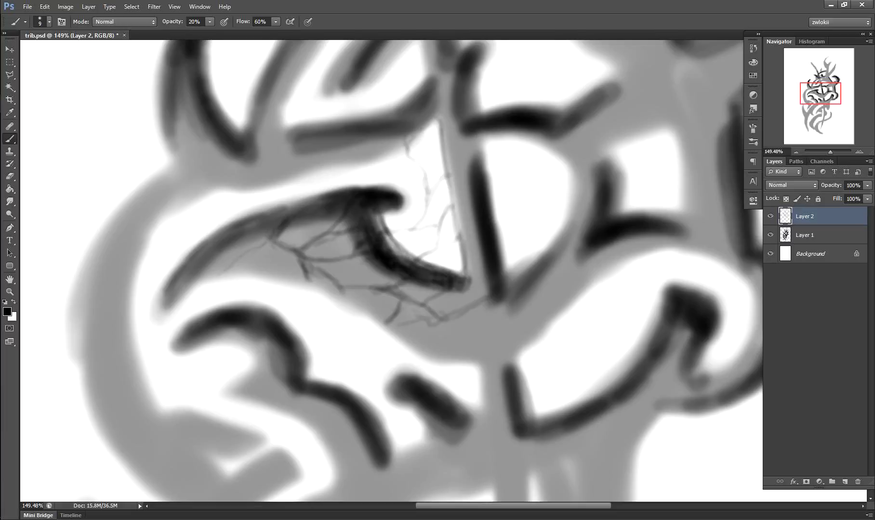
drag(212, 238, 359, 195)
drag(336, 160, 221, 185)
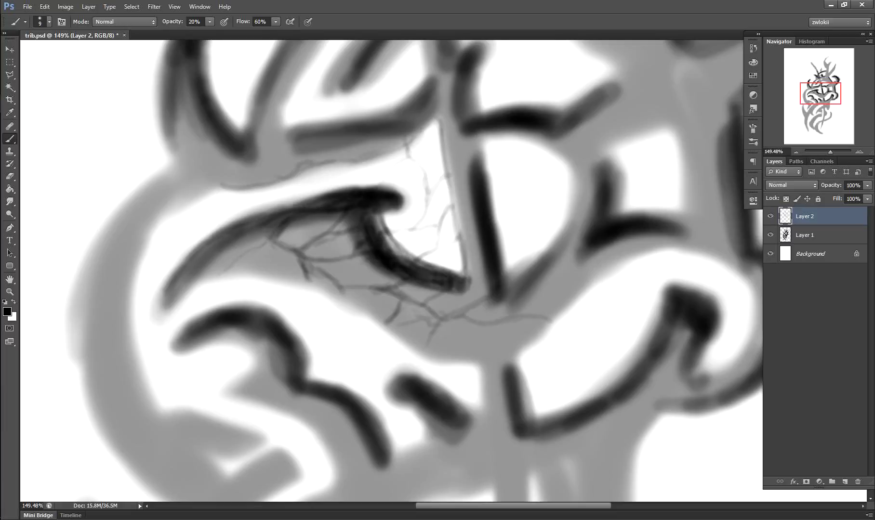
drag(378, 220, 465, 287)
mouse_move(166, 311)
mouse_down()
mouse_move(351, 271)
mouse_move(477, 368)
mouse_up()
drag(395, 371, 475, 424)
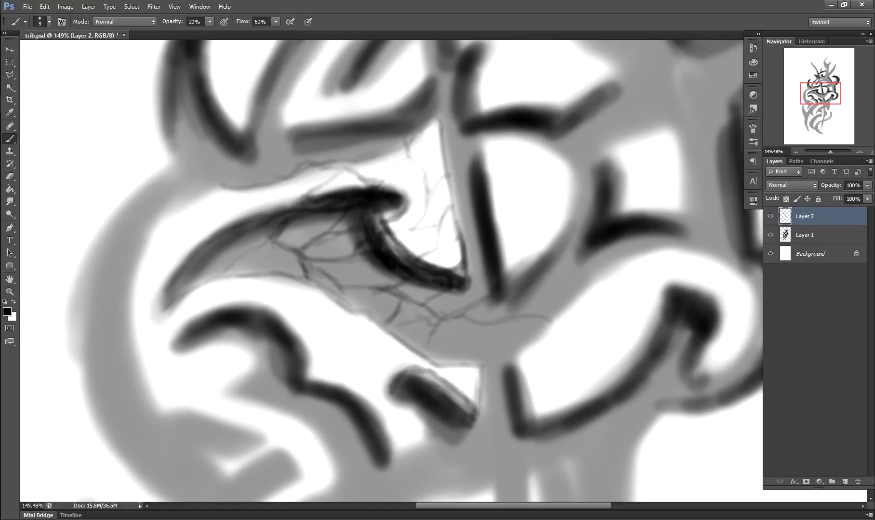
drag(318, 168, 219, 179)
Step: With a bigger, fainter brush, shade inside the curved branches
key(1)
key(bracketright)
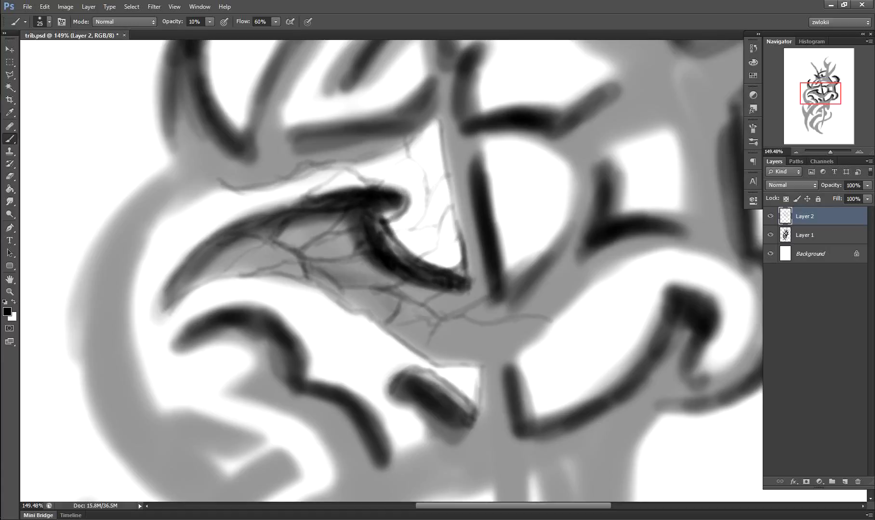
drag(309, 268, 436, 323)
drag(366, 231, 163, 308)
drag(366, 212, 280, 260)
drag(323, 226, 443, 294)
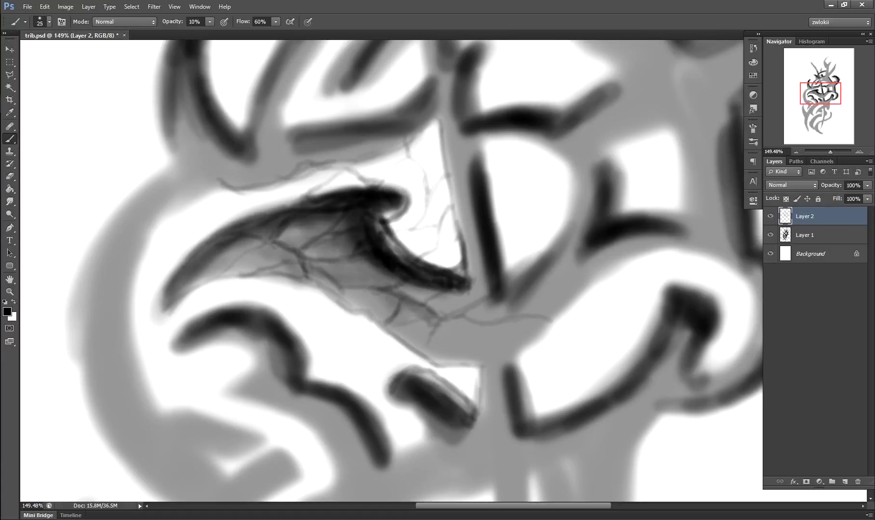
Step: With a fine brush, outline the white teardrop between the branches and trace the grey trunk's edges
key(bracketleft)
key(bracketleft)
key(bracketleft)
mouse_move(407, 190)
mouse_down()
mouse_move(485, 304)
mouse_move(568, 183)
mouse_up()
drag(484, 140, 506, 298)
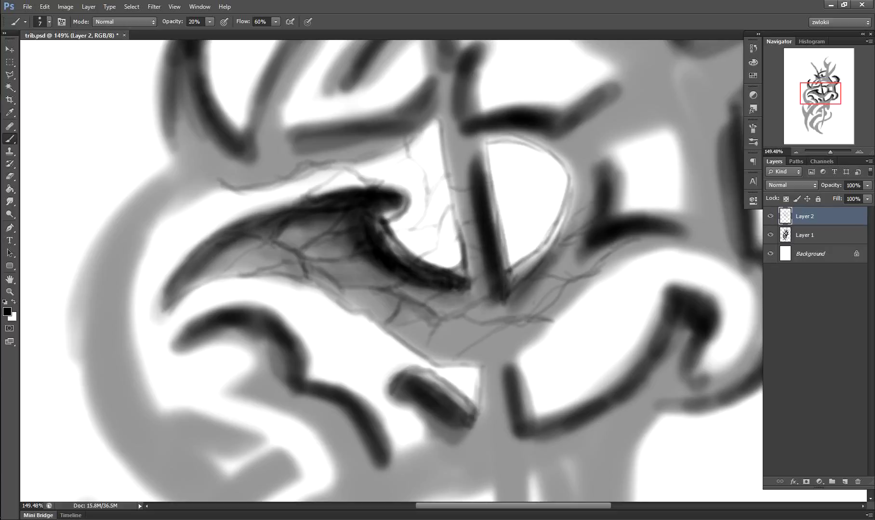
drag(571, 184, 501, 313)
drag(482, 137, 488, 207)
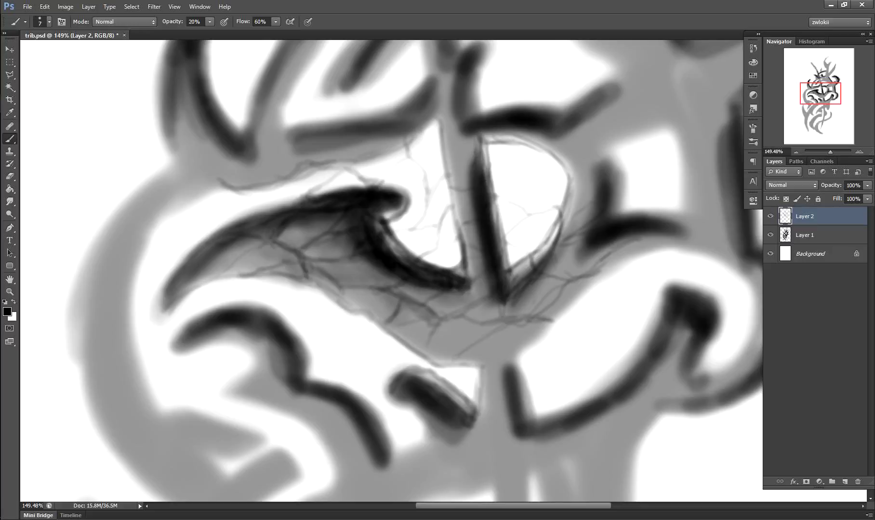
drag(334, 196, 352, 196)
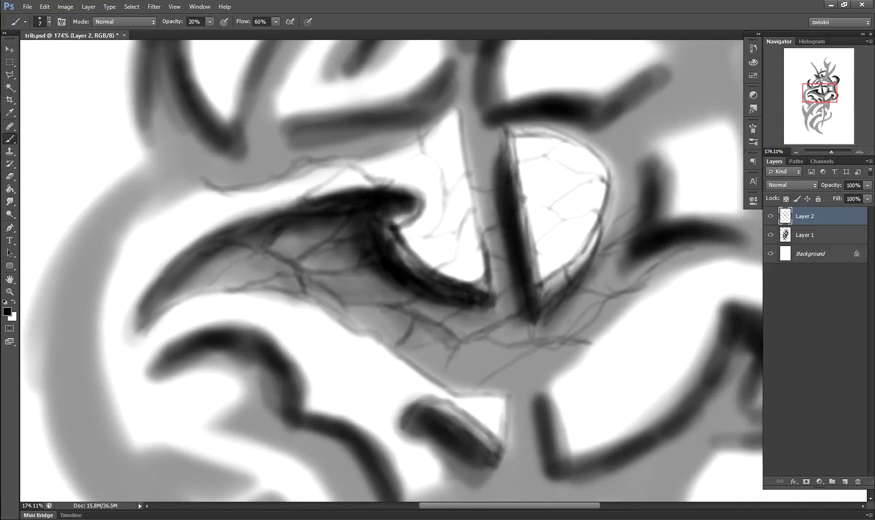
drag(557, 366, 484, 387)
drag(507, 384, 499, 451)
Step: Ink thin lines along the left arc, claw tip, S-shaped stroke, right loop and vein junction
scroll(390, 270, down, 2)
mouse_move(193, 144)
mouse_down()
mouse_move(108, 327)
mouse_move(137, 398)
mouse_up()
drag(217, 186, 304, 139)
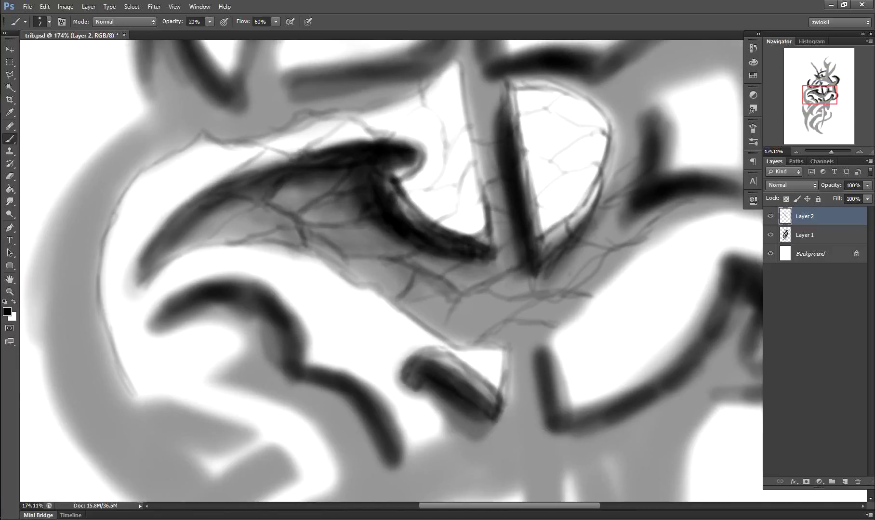
mouse_move(183, 180)
mouse_down()
mouse_move(132, 292)
mouse_move(272, 241)
mouse_move(414, 318)
mouse_up()
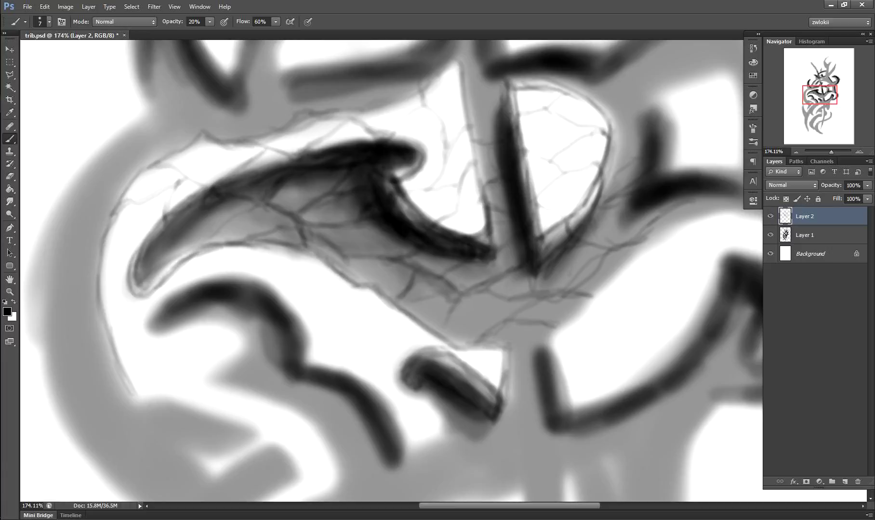
mouse_move(164, 292)
mouse_down()
mouse_move(402, 434)
mouse_move(446, 421)
mouse_up()
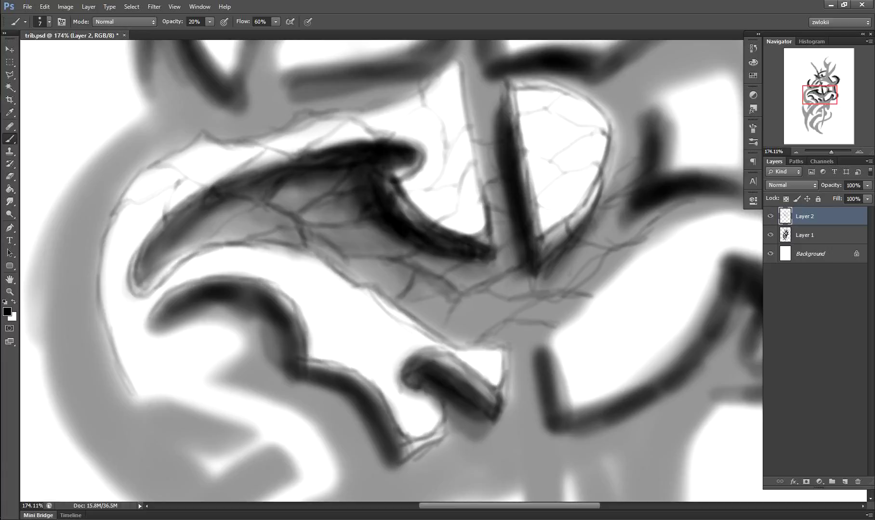
drag(533, 263, 578, 186)
drag(416, 145, 357, 174)
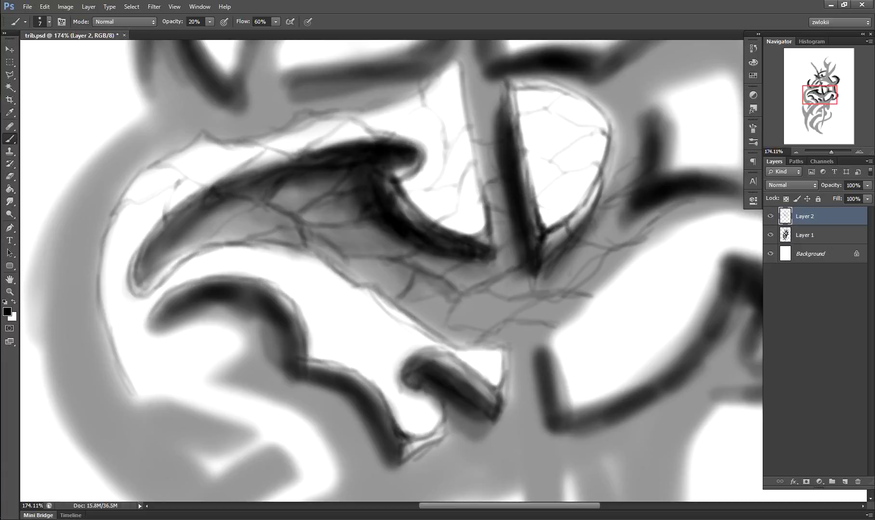
drag(542, 295, 473, 312)
drag(490, 296, 438, 341)
mouse_move(306, 226)
mouse_down()
mouse_move(356, 263)
mouse_move(414, 270)
mouse_up()
Step: Check the whole design, then softly shade the claw, its upper edge and left tip
key(ctrl+0)
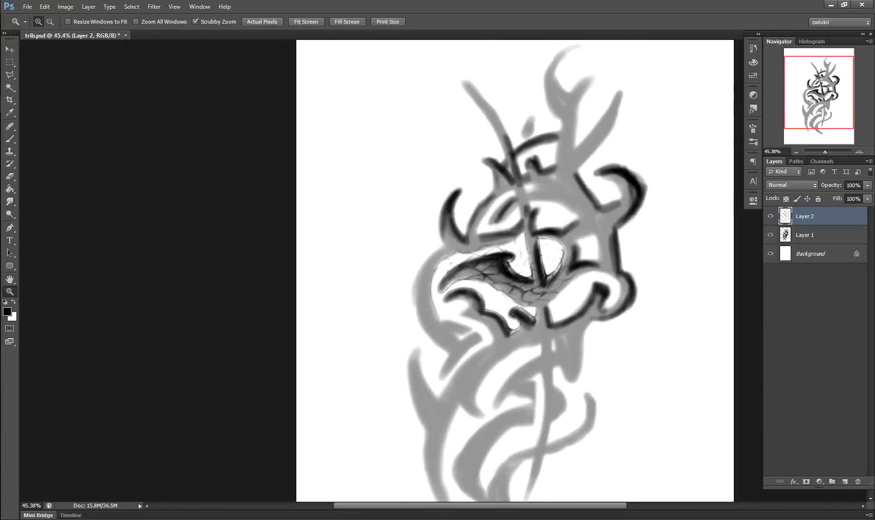
key(ctrl+plus)
key(1)
drag(415, 344, 332, 306)
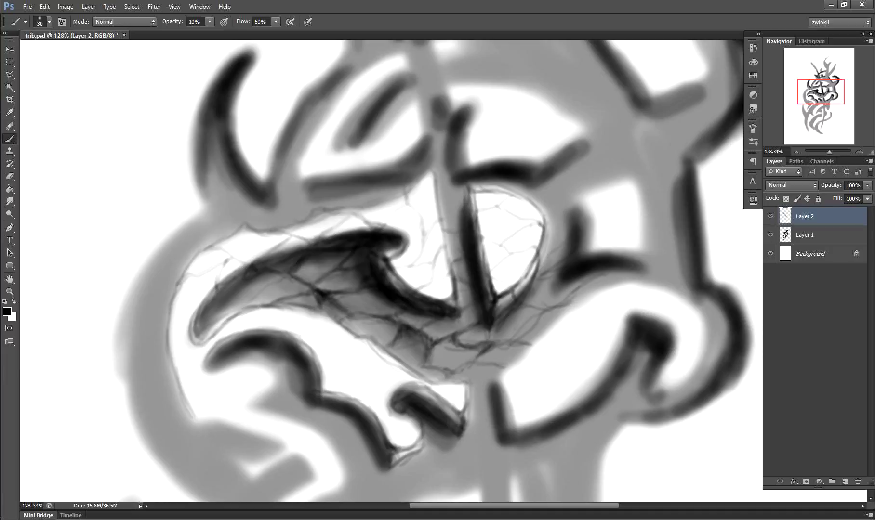
mouse_move(470, 333)
mouse_down()
mouse_move(460, 284)
mouse_move(526, 318)
mouse_move(475, 335)
mouse_up()
drag(207, 333, 352, 260)
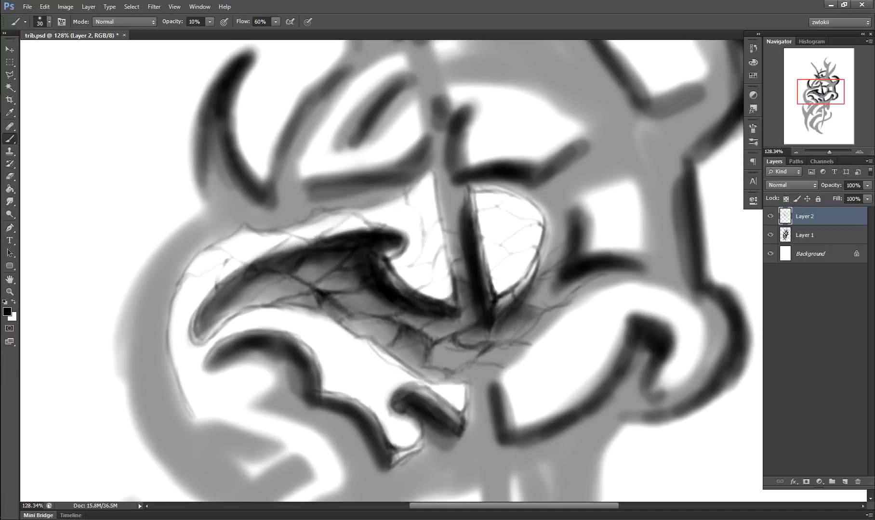
drag(337, 308, 443, 332)
Step: Tone the white gap grey and deepen shading around the veins, lower claw band and right edge
drag(433, 294, 410, 202)
drag(270, 255, 313, 233)
drag(481, 270, 521, 244)
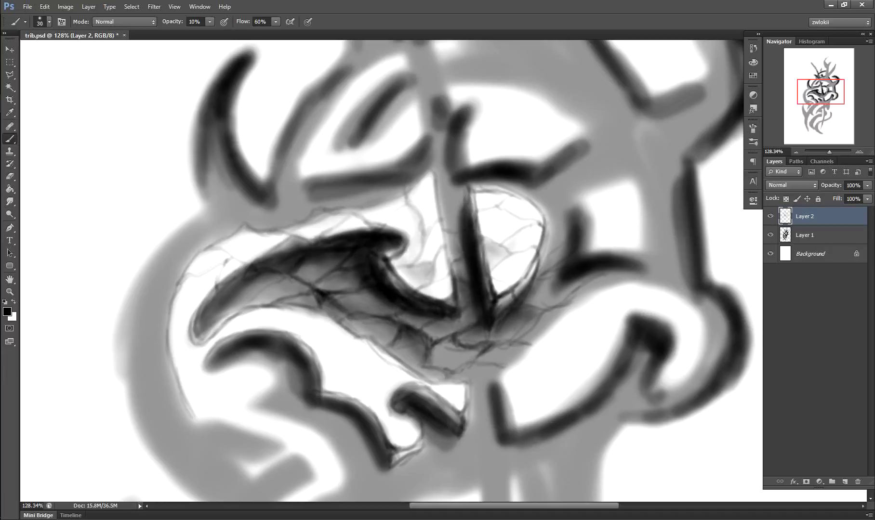
drag(190, 345, 299, 234)
drag(337, 323, 561, 303)
drag(563, 214, 530, 287)
Step: Darken the drawing with a Levels adjustment and add a new empty highlight layer
key(z)
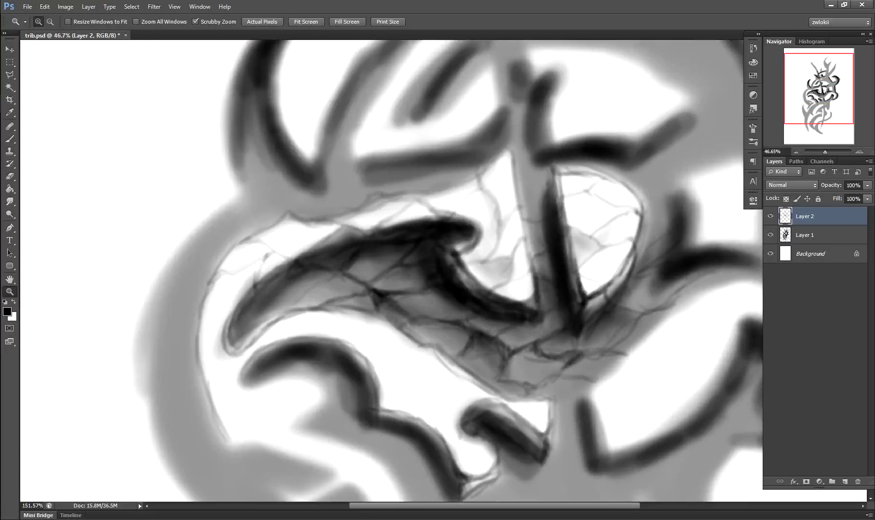
drag(268, 256, 689, 151)
click(819, 481)
key(ctrl+shift+alt+n)
Step: Paint white highlights along the stem and across the veined cells on Layer 3
key(b)
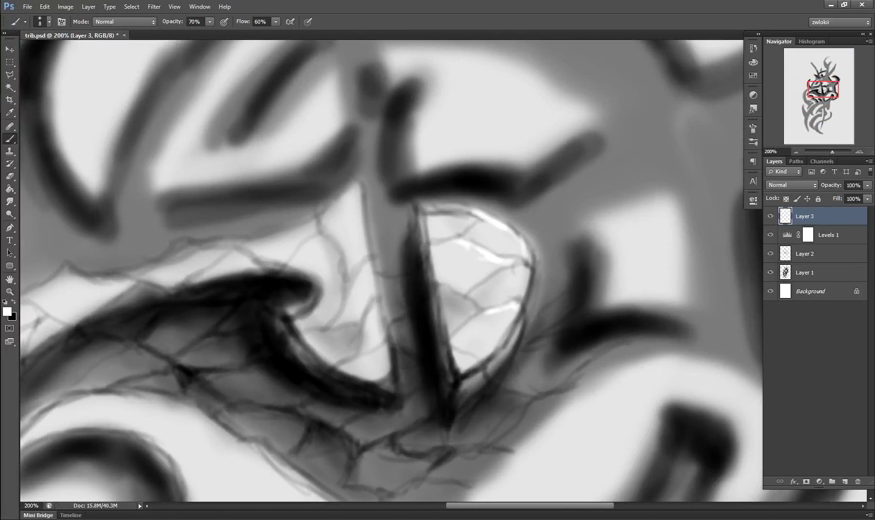
drag(381, 334, 356, 183)
drag(434, 289, 501, 287)
drag(308, 253, 381, 217)
drag(381, 289, 530, 222)
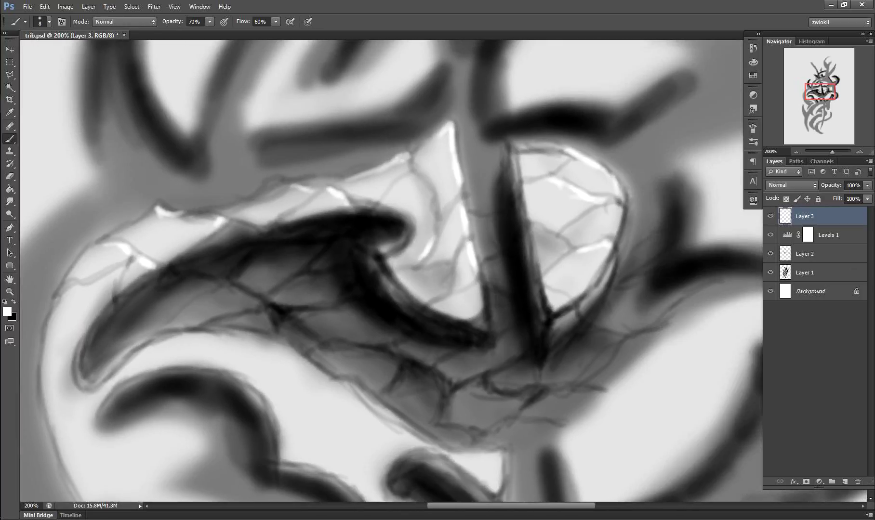
Step: Group Layer 2, Levels 1 and Layer 3, hide the group, duplicate it, and toggle its layers' visibility
key(z)
drag(433, 269, 337, 270)
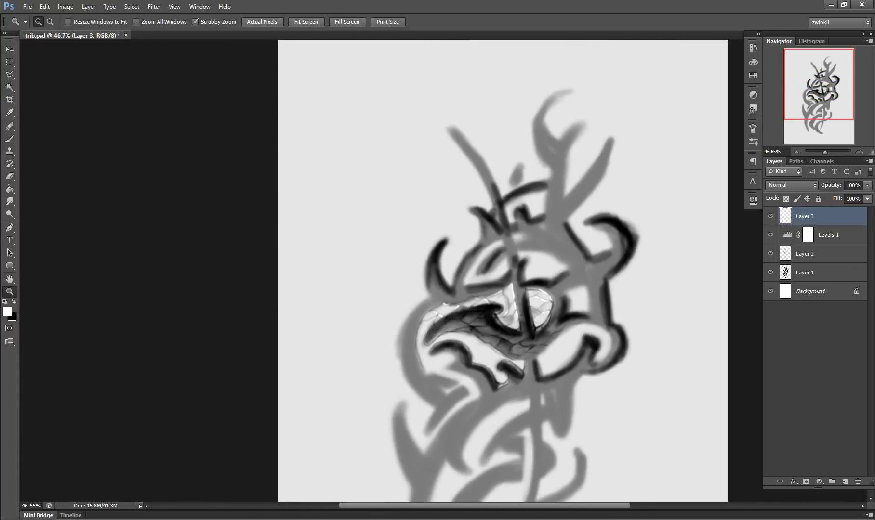
drag(453, 261, 549, 260)
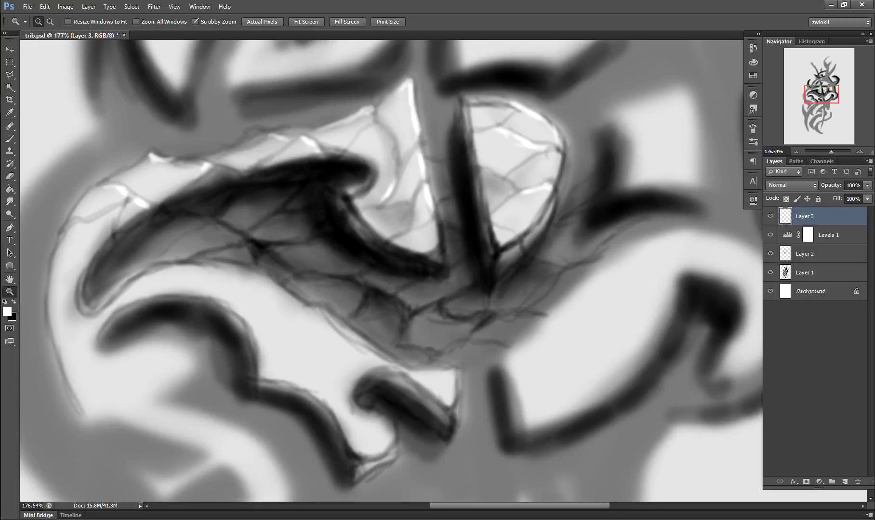
key(ctrl+g)
click(770, 217)
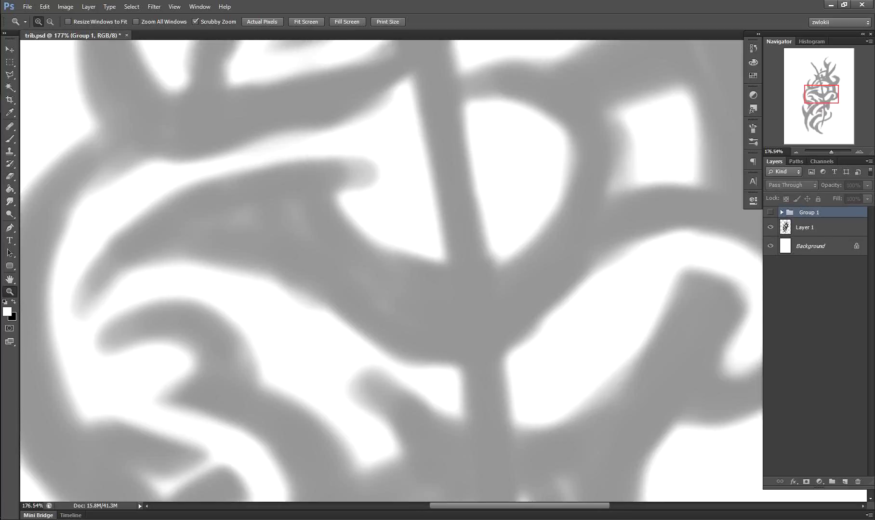
key(ctrl+j)
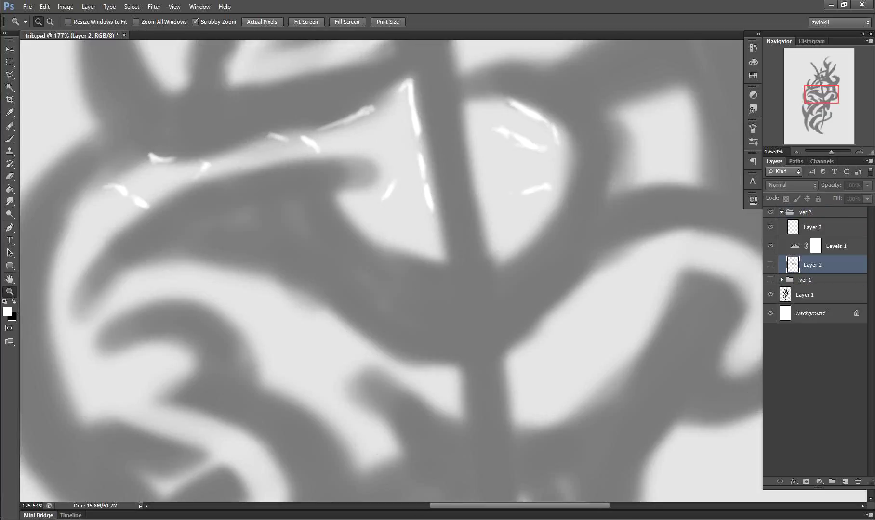
click(770, 227)
click(770, 246)
click(770, 264)
Step: Open the Layer menu commands and zoom out to view the whole artwork
click(88, 6)
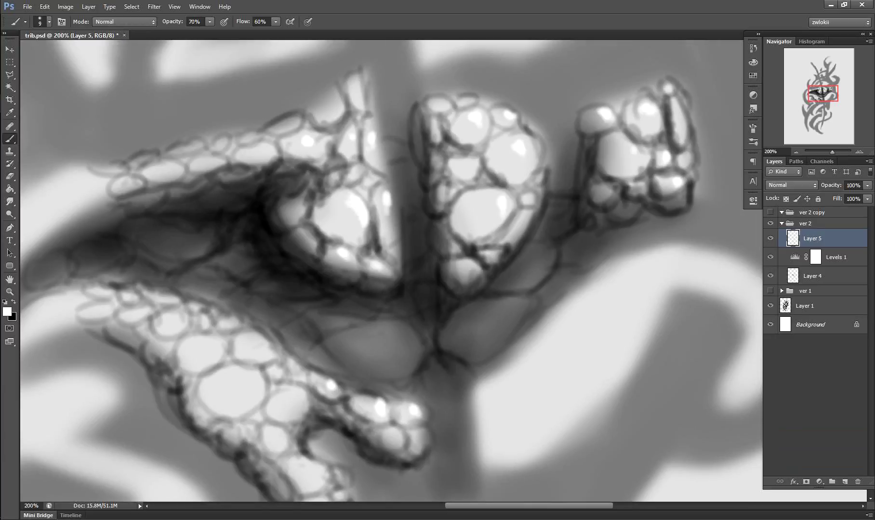
key(ctrl+minus)
key(ctrl+minus)
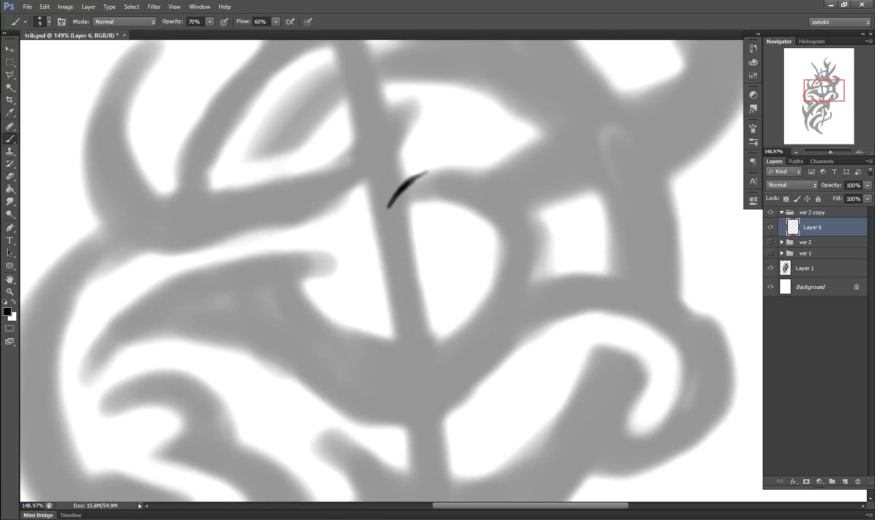
Step: Sketch the D-shaped form with its top arc, right spike and spiral arcs below
drag(427, 171, 542, 236)
mouse_move(386, 215)
mouse_down()
mouse_move(474, 323)
mouse_move(433, 346)
mouse_up()
drag(406, 205, 429, 317)
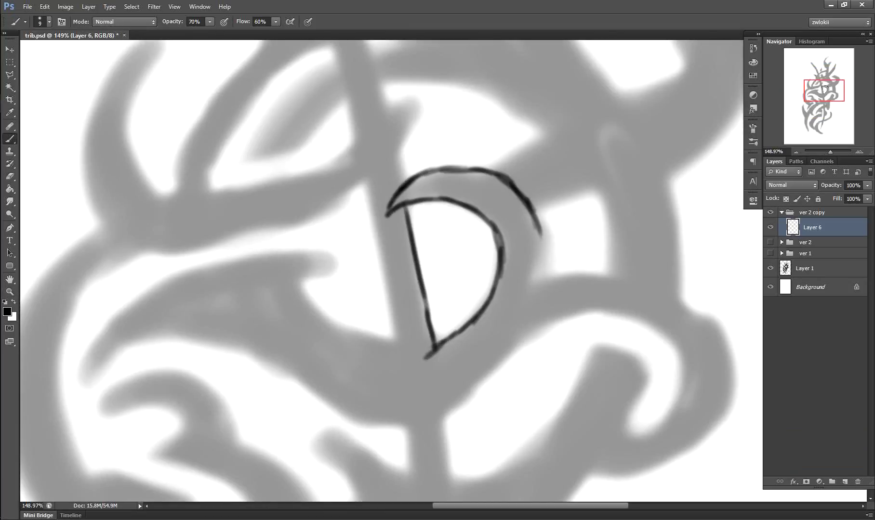
drag(540, 232, 503, 317)
drag(523, 289, 613, 274)
mouse_move(597, 185)
mouse_down()
mouse_move(646, 285)
mouse_move(673, 294)
mouse_up()
drag(530, 120, 592, 164)
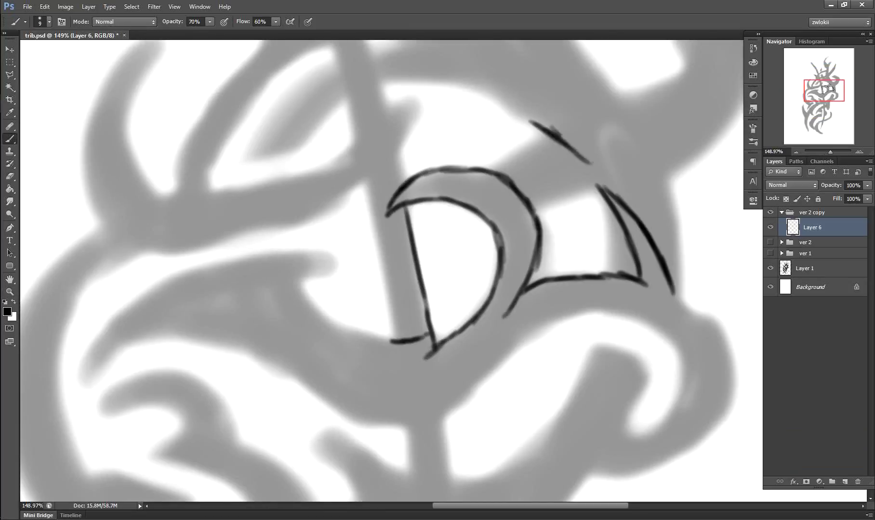
mouse_move(496, 357)
mouse_down()
mouse_move(674, 351)
mouse_move(730, 381)
mouse_up()
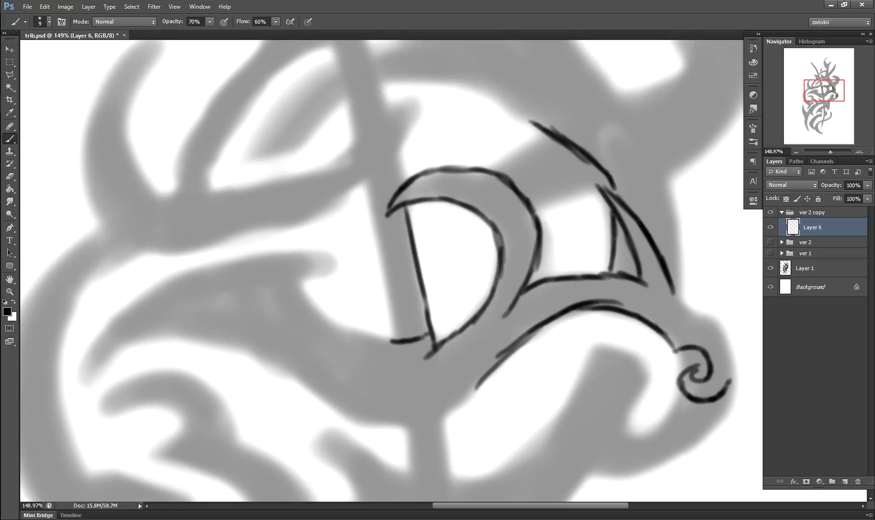
drag(649, 371, 641, 437)
drag(554, 423, 636, 361)
key(ctrl+z)
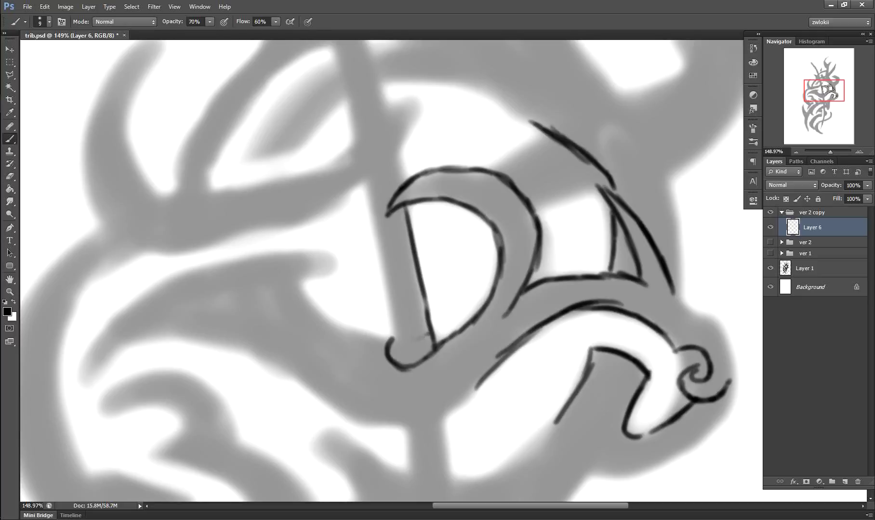
drag(404, 369, 383, 263)
Step: Draw the vertical band with a ring above the D and crescent curls in its bowl
mouse_move(386, 99)
mouse_down()
mouse_move(342, 195)
mouse_move(365, 154)
mouse_up()
drag(357, 118, 376, 126)
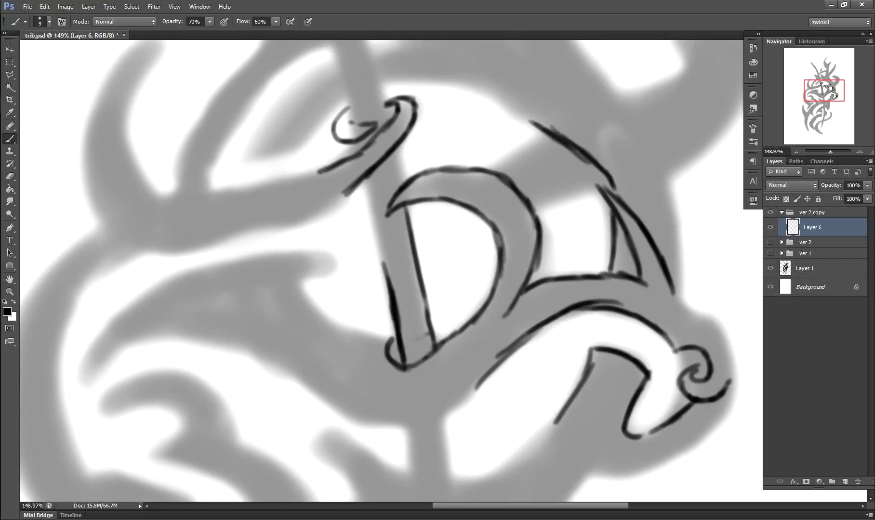
drag(346, 77, 359, 126)
drag(379, 73, 390, 120)
drag(361, 176, 383, 277)
drag(456, 210, 439, 255)
mouse_move(471, 213)
mouse_down()
mouse_move(445, 269)
mouse_move(507, 272)
mouse_up()
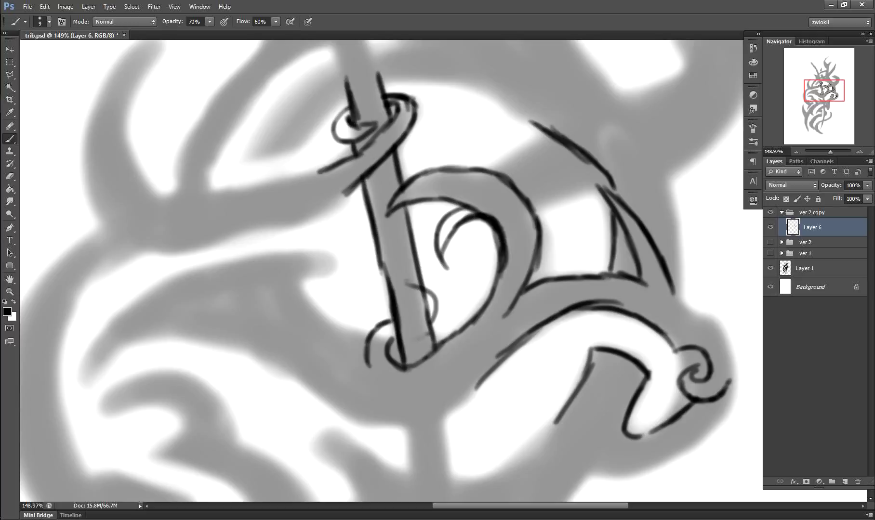
Step: Loop tendrils around the vertical band and add small curls and loops inside the D
drag(381, 253, 407, 304)
mouse_move(371, 289)
mouse_down()
mouse_move(432, 322)
mouse_move(438, 299)
mouse_up()
drag(431, 203, 414, 243)
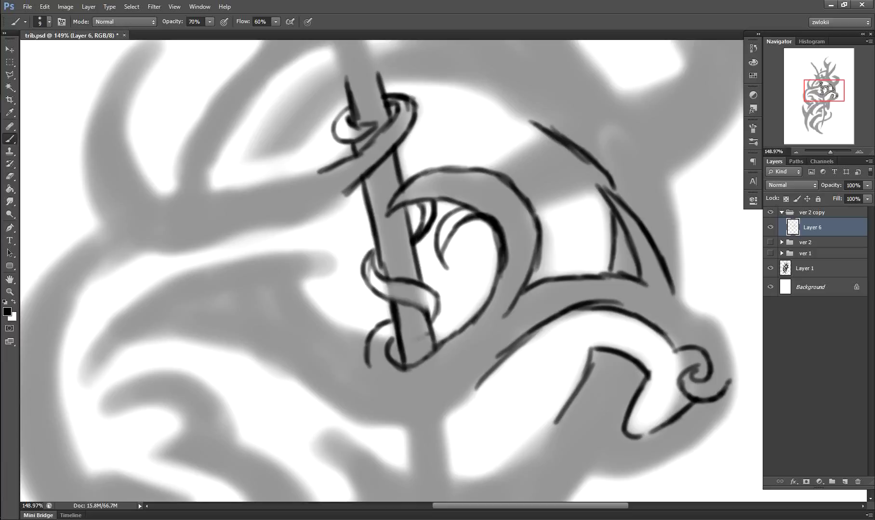
drag(491, 230, 506, 253)
drag(501, 256, 550, 279)
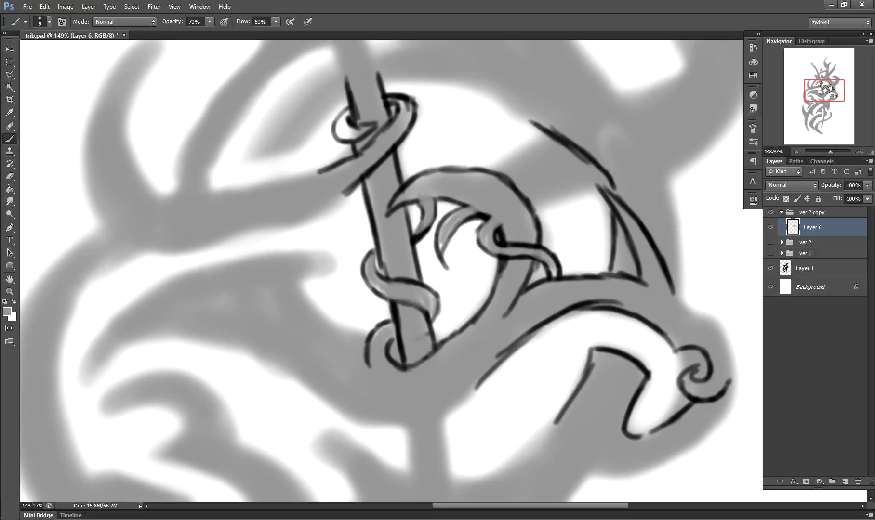
Step: Shade the tendril loop light grey, then add bridging strokes, a right-branch loop and a curved band in black
alt+click(386, 212)
mouse_move(359, 227)
mouse_down()
mouse_move(419, 201)
mouse_move(462, 264)
mouse_up()
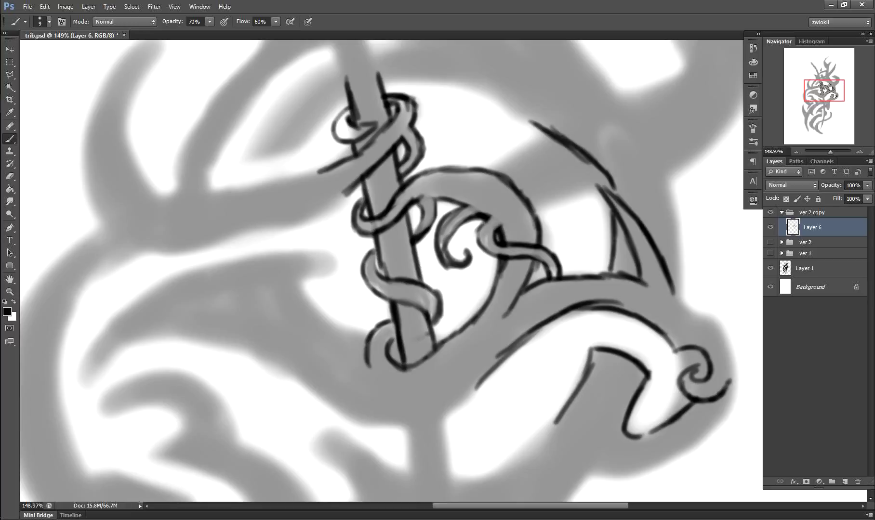
drag(562, 146, 521, 195)
drag(574, 151, 529, 195)
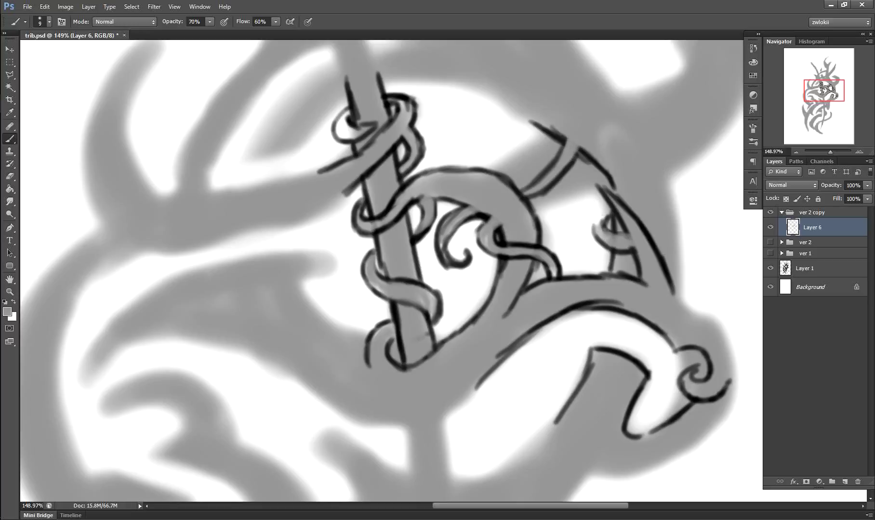
drag(680, 225, 669, 277)
drag(668, 178, 673, 259)
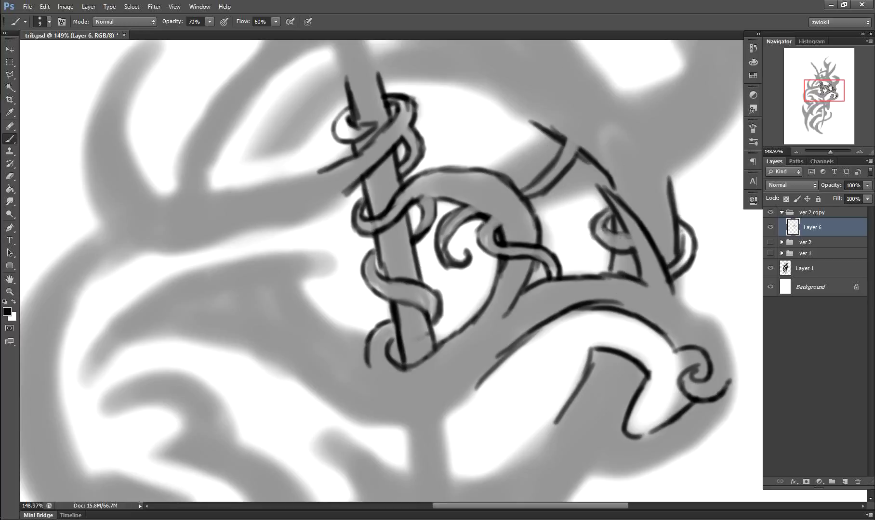
drag(441, 299, 484, 303)
drag(443, 308, 483, 312)
key(d)
mouse_move(559, 313)
mouse_down()
mouse_move(522, 330)
mouse_move(548, 322)
mouse_up()
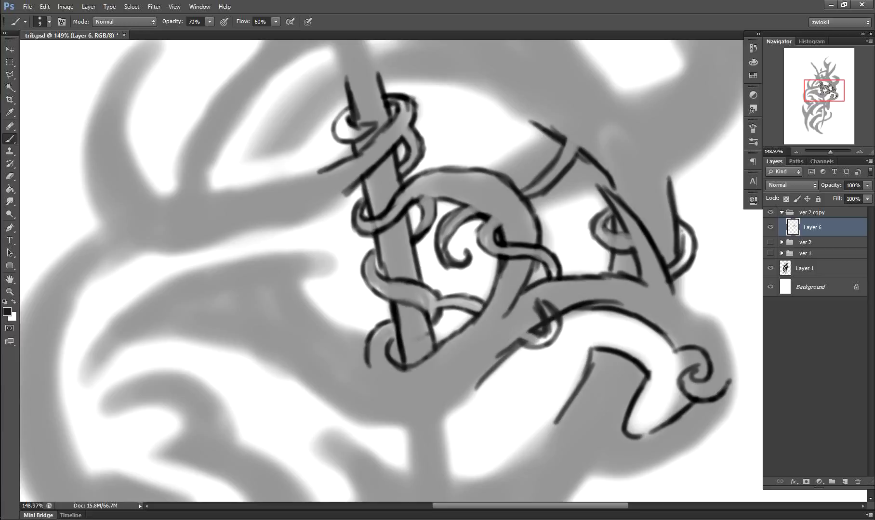
Step: Extend the upper branch outlines and trace the top of the central loop
scroll(482, 289, down, 2)
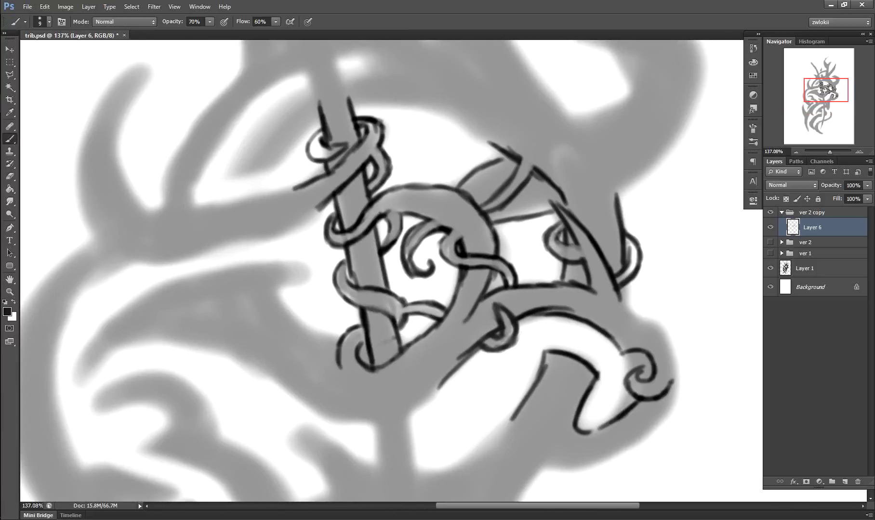
drag(622, 206, 651, 172)
drag(615, 193, 674, 141)
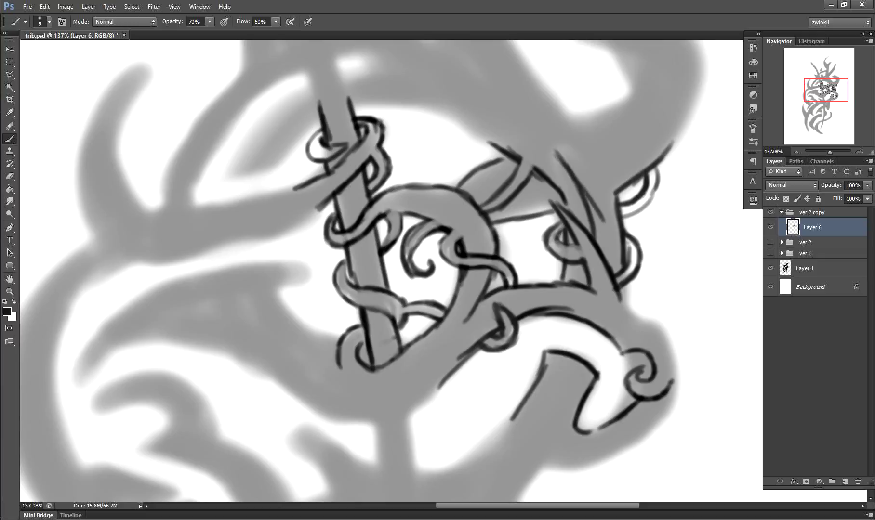
drag(354, 103, 497, 149)
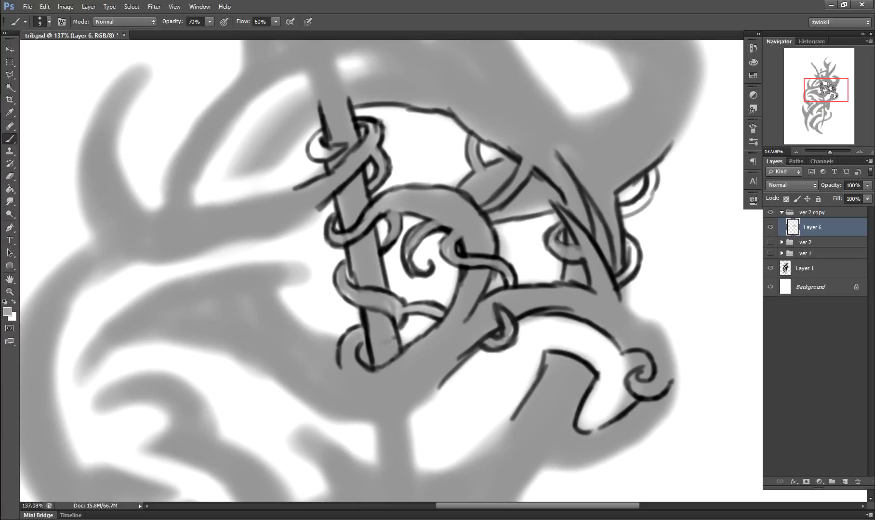
drag(367, 212, 474, 289)
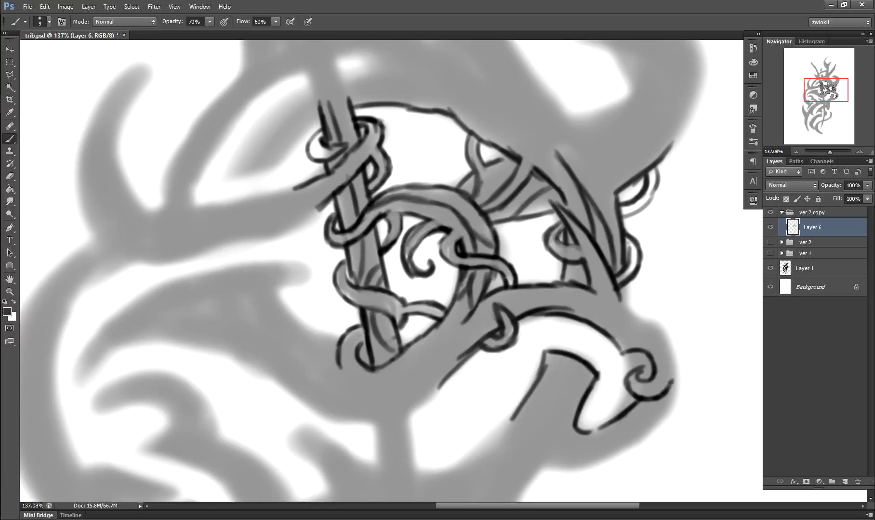
drag(481, 241, 488, 241)
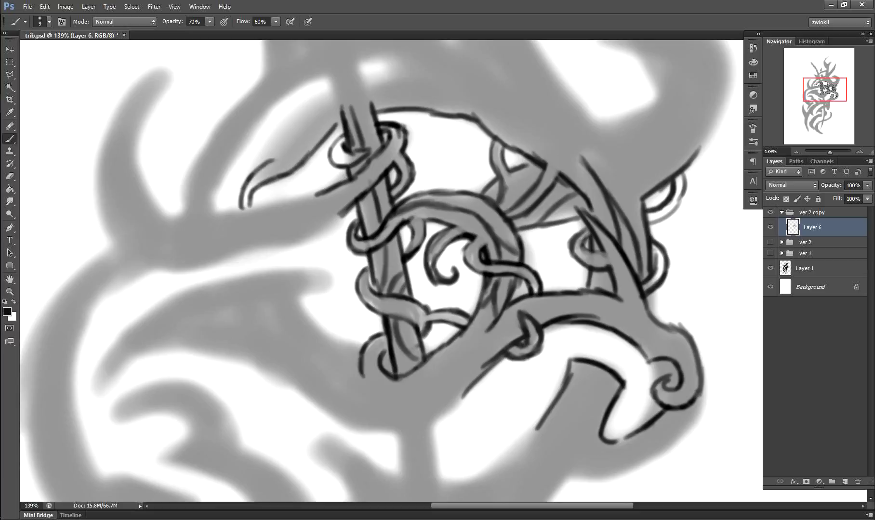
Step: Draw a leaf at the upper left with vein curves, strokes beneath and arcs
drag(332, 94, 260, 160)
drag(261, 159, 330, 87)
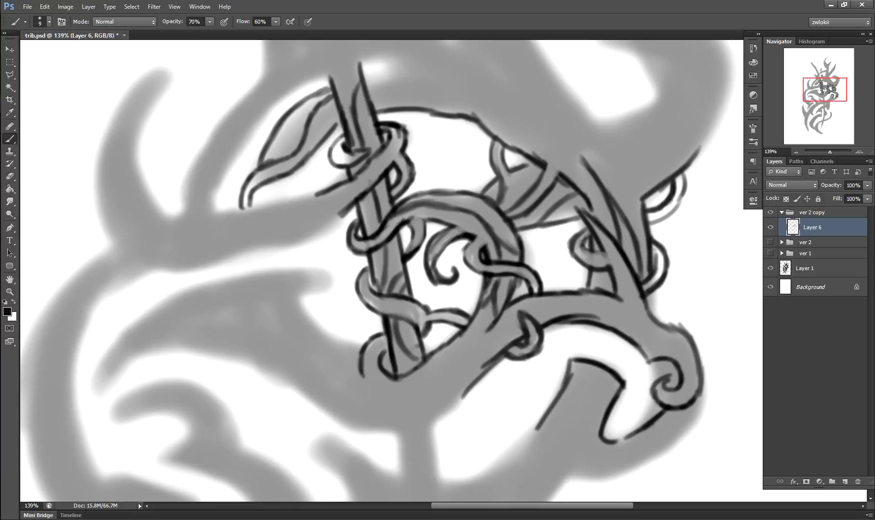
drag(319, 227, 348, 236)
drag(311, 241, 352, 249)
drag(294, 171, 299, 193)
drag(253, 207, 309, 197)
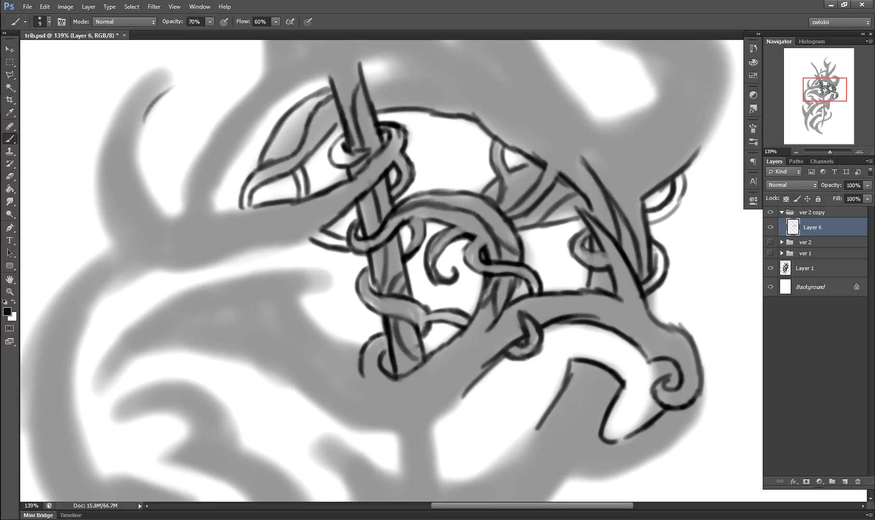
drag(120, 110, 208, 90)
drag(152, 97, 173, 217)
Step: Outline the leaf's outer edge in black and add a left crescent and hook curve
drag(337, 241, 296, 279)
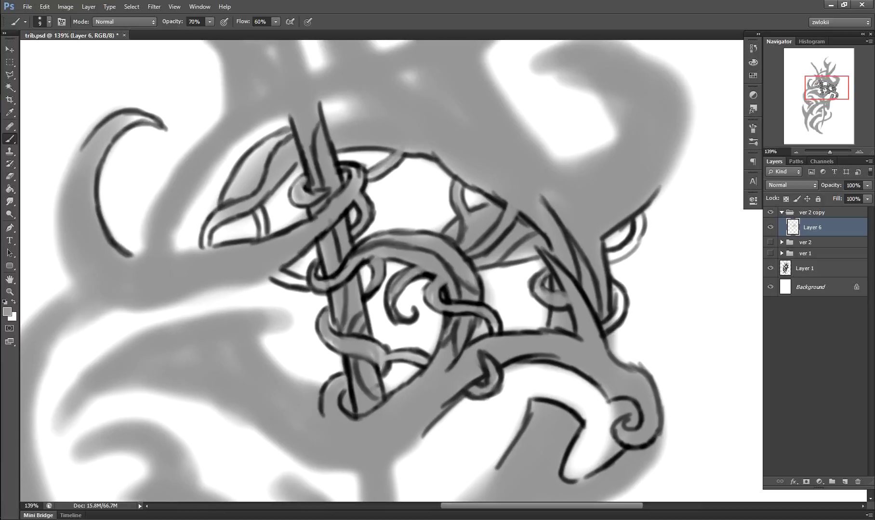
key(d)
mouse_move(209, 246)
mouse_down()
mouse_move(229, 146)
mouse_move(289, 116)
mouse_up()
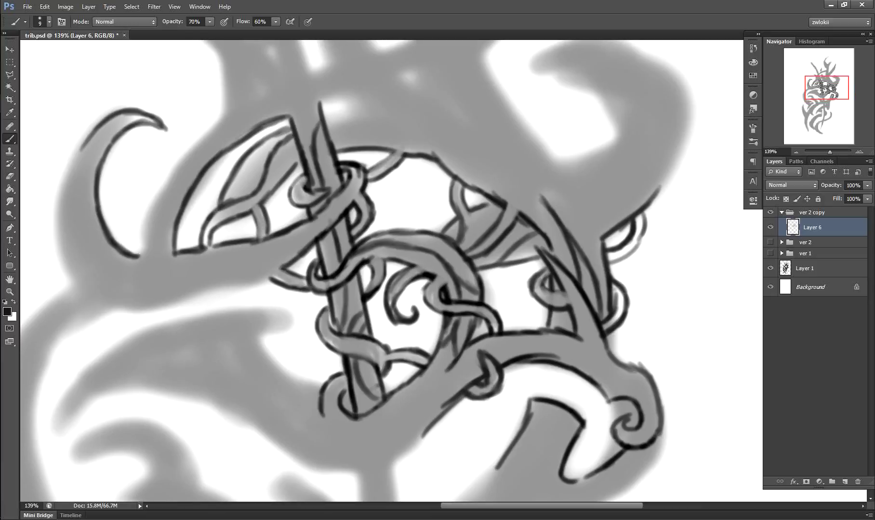
drag(174, 168, 130, 258)
drag(128, 258, 152, 224)
drag(97, 184, 177, 158)
drag(57, 214, 90, 260)
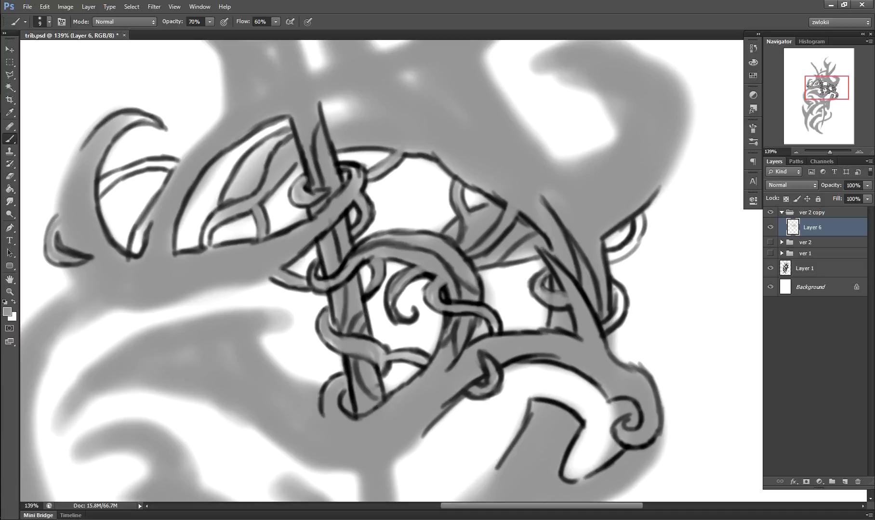
Step: Add long black strokes on the left crescent, a small U-shaped curl and the vine edge
key(d)
drag(88, 135, 61, 243)
drag(108, 117, 62, 241)
drag(228, 116, 163, 224)
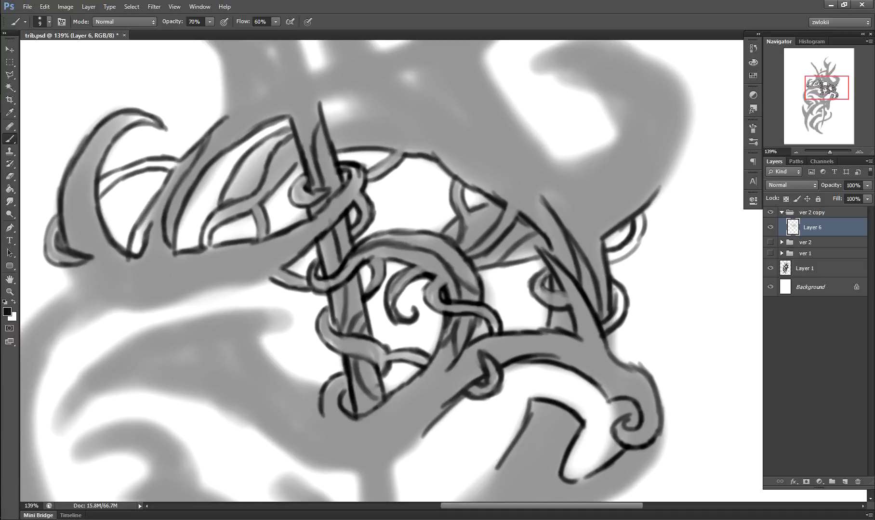
key(d)
drag(271, 277, 220, 282)
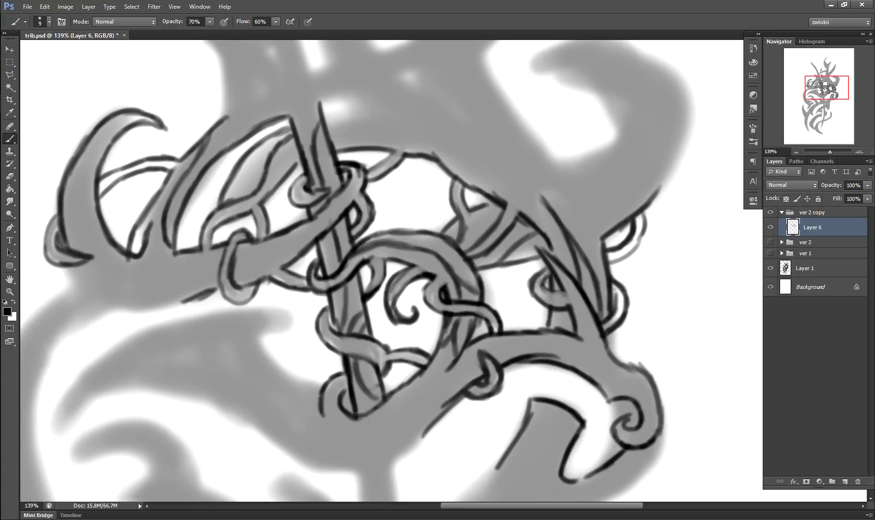
key(d)
drag(361, 174, 294, 258)
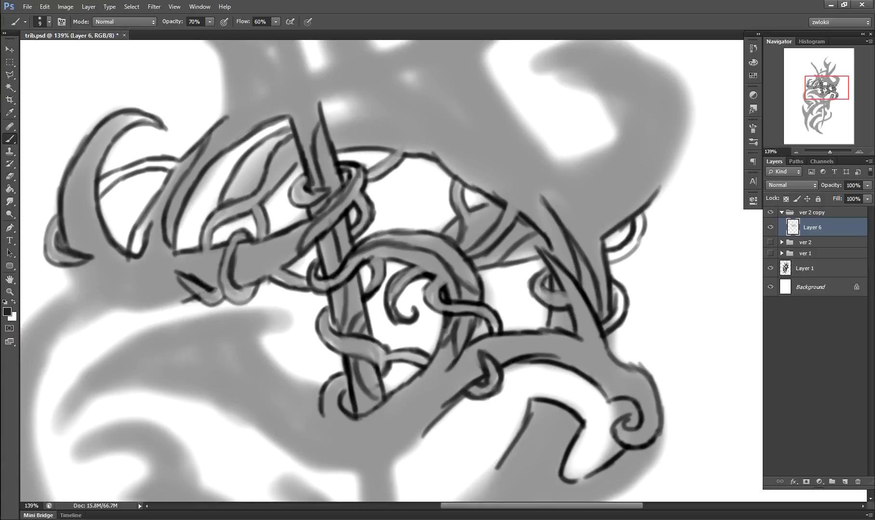
Step: Outline the lower grey shape, stroke the left horn and hatch left of the central vine
drag(75, 323, 188, 299)
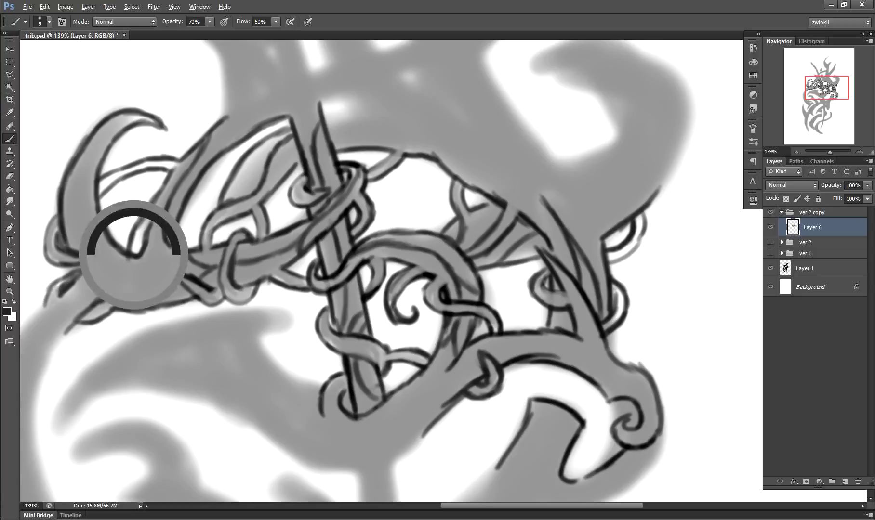
mouse_move(123, 128)
mouse_down()
mouse_move(80, 246)
mouse_move(183, 304)
mouse_up()
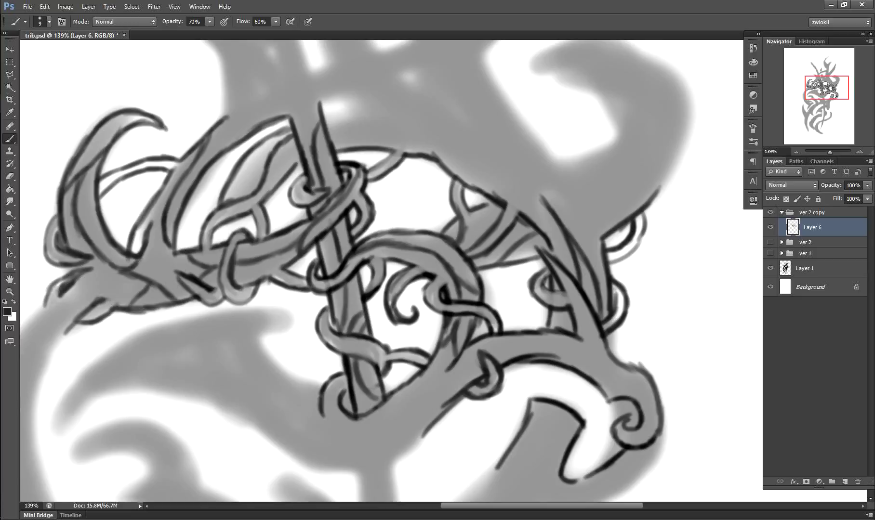
drag(258, 336, 311, 324)
drag(249, 316, 304, 313)
drag(215, 304, 292, 327)
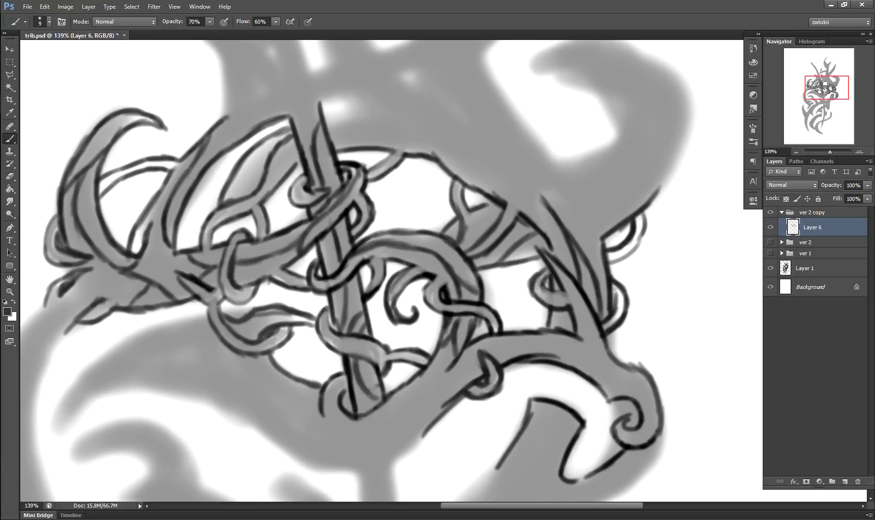
Step: Add a dark thorn to the vine and darken the strokes on the right curl
drag(454, 365, 397, 445)
drag(451, 394, 396, 456)
drag(607, 339, 660, 434)
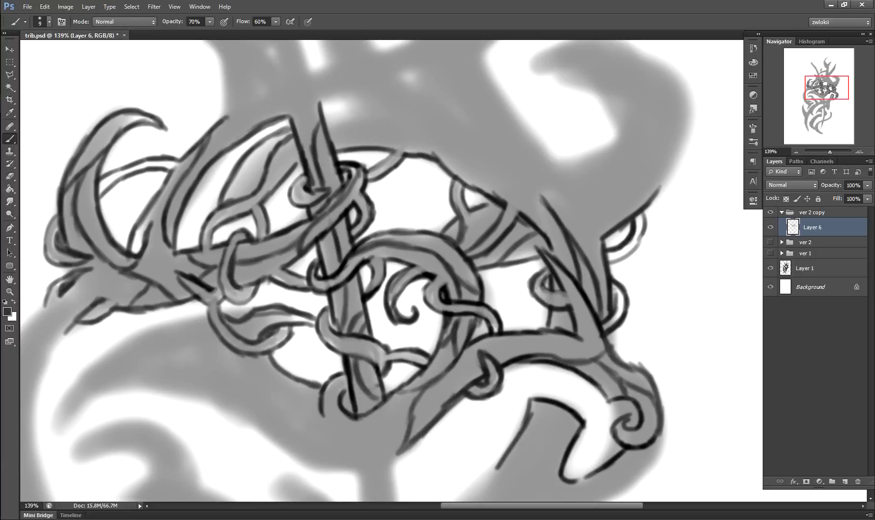
Step: Create Layer 7 with a large soft brush and shade the central vine arc, raising opacity to 20%
key(ctrl+shift+alt+n)
key(bracketright)
key(bracketright)
key(bracketright)
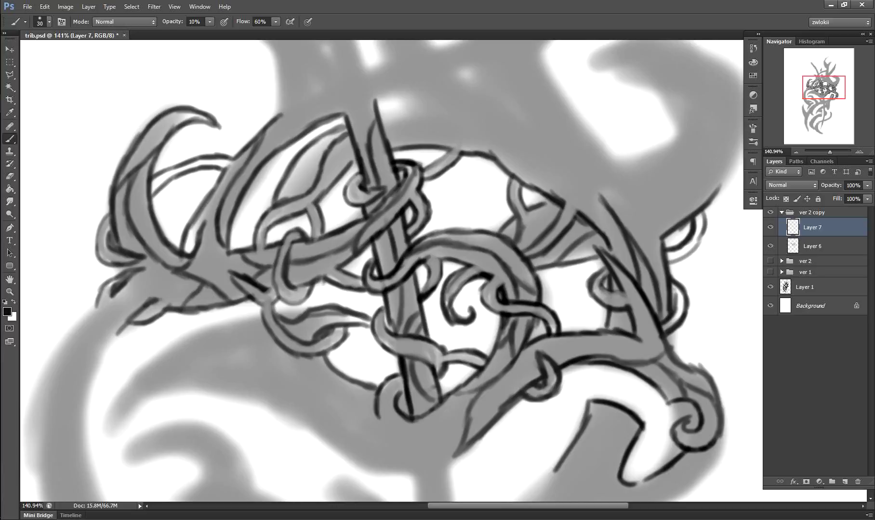
mouse_move(432, 250)
mouse_down()
mouse_move(504, 274)
mouse_move(524, 299)
mouse_move(533, 371)
mouse_up()
drag(477, 270, 501, 318)
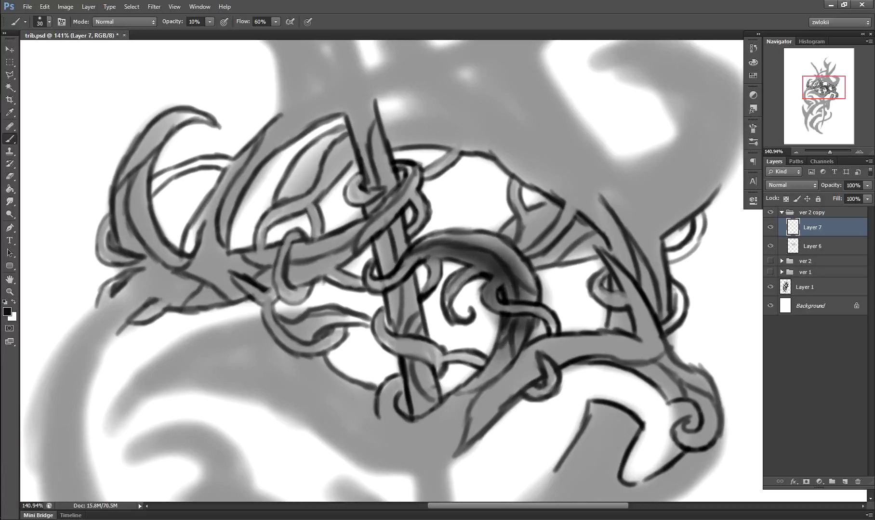
key(2)
key(bracketleft)
Step: Shade along the vertical stake, the horizontal vine and the left horn cluster
drag(397, 280, 424, 424)
drag(359, 125, 392, 275)
drag(409, 202, 289, 277)
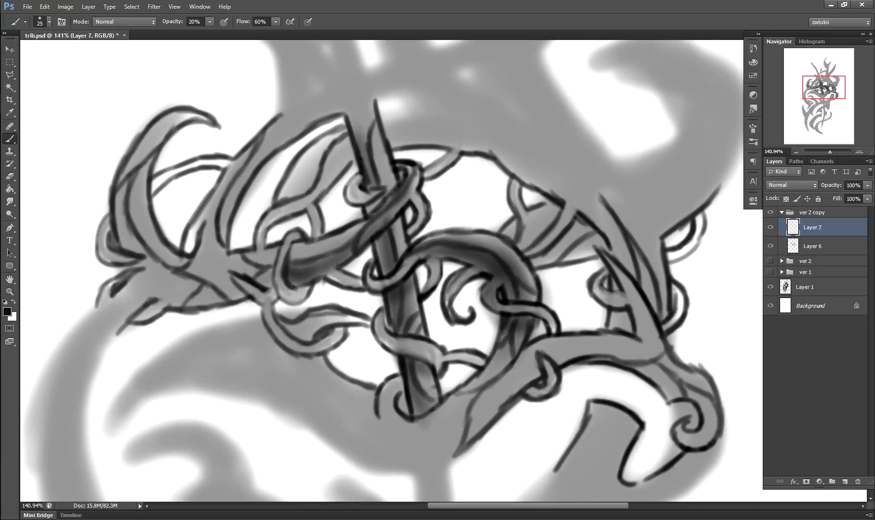
drag(118, 181, 154, 253)
mouse_move(144, 144)
mouse_down()
mouse_move(97, 270)
mouse_move(232, 313)
mouse_up()
drag(193, 154, 236, 261)
drag(202, 120, 289, 269)
mouse_move(270, 212)
mouse_down()
mouse_move(332, 154)
mouse_move(285, 212)
mouse_up()
Step: Shade the upper leaf, ring top, right vine, lower vine and around the stake
drag(380, 145, 506, 164)
drag(530, 212, 607, 270)
drag(516, 198, 603, 251)
drag(511, 385, 376, 323)
drag(359, 338, 294, 318)
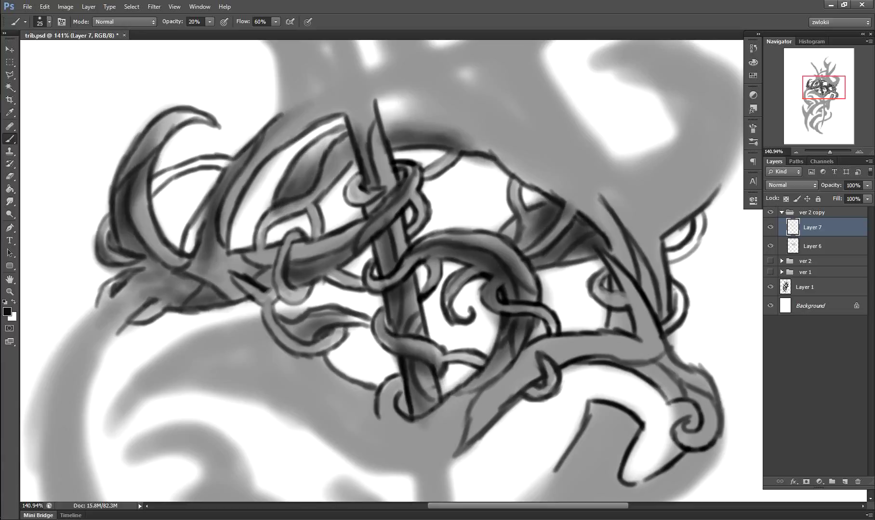
drag(314, 275, 366, 179)
drag(359, 118, 318, 178)
drag(342, 140, 308, 226)
drag(545, 219, 603, 265)
drag(602, 316, 631, 342)
mouse_move(525, 342)
mouse_down()
mouse_move(424, 443)
mouse_move(289, 419)
mouse_move(453, 460)
mouse_up()
Step: Deepen the shading on the left leaves, upper leaf, stake, and right and left vines
mouse_move(290, 323)
mouse_down()
mouse_move(318, 347)
mouse_move(256, 375)
mouse_up()
mouse_move(241, 299)
mouse_down()
mouse_move(212, 164)
mouse_move(155, 188)
mouse_up()
drag(270, 130, 198, 216)
drag(381, 113, 357, 188)
drag(260, 313, 347, 241)
drag(569, 178, 645, 299)
drag(612, 212, 650, 328)
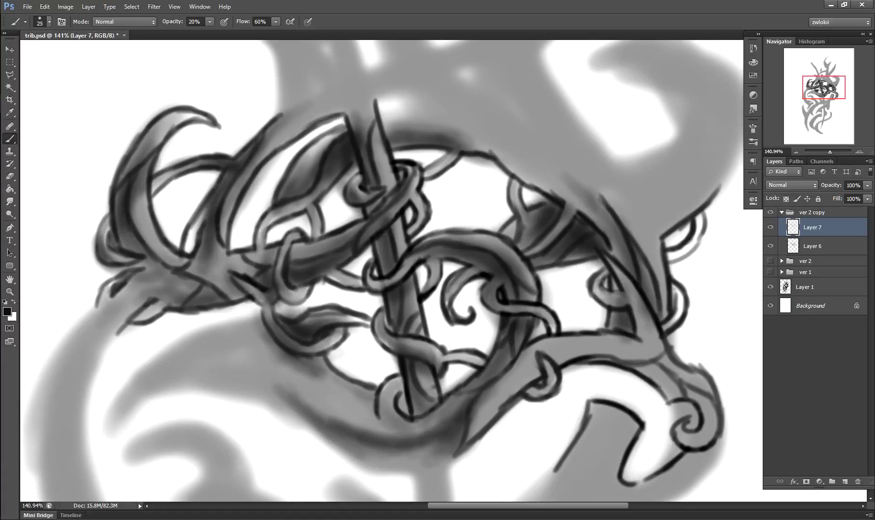
drag(559, 303, 703, 443)
drag(539, 371, 472, 438)
drag(72, 328, 231, 241)
drag(294, 260, 346, 221)
Step: Zoom in and add a Levels adjustment layer to grey down the white background
key(z)
drag(434, 289, 337, 289)
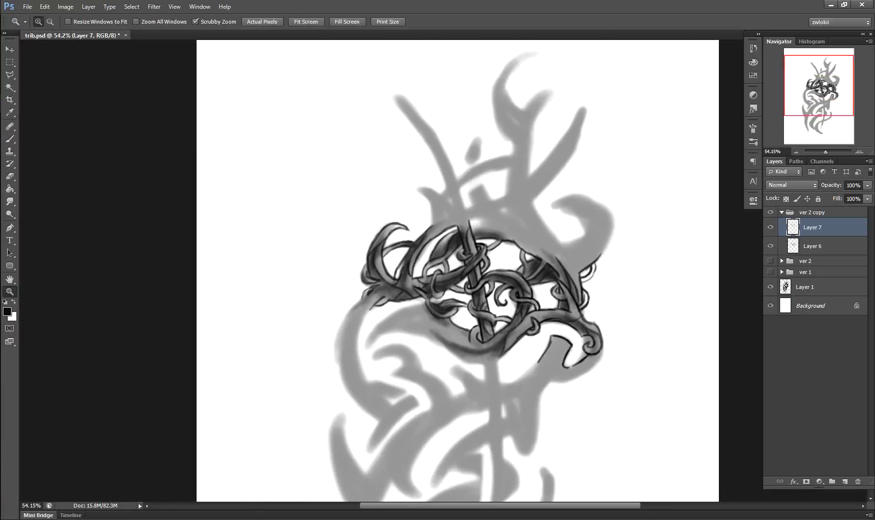
drag(482, 299, 520, 299)
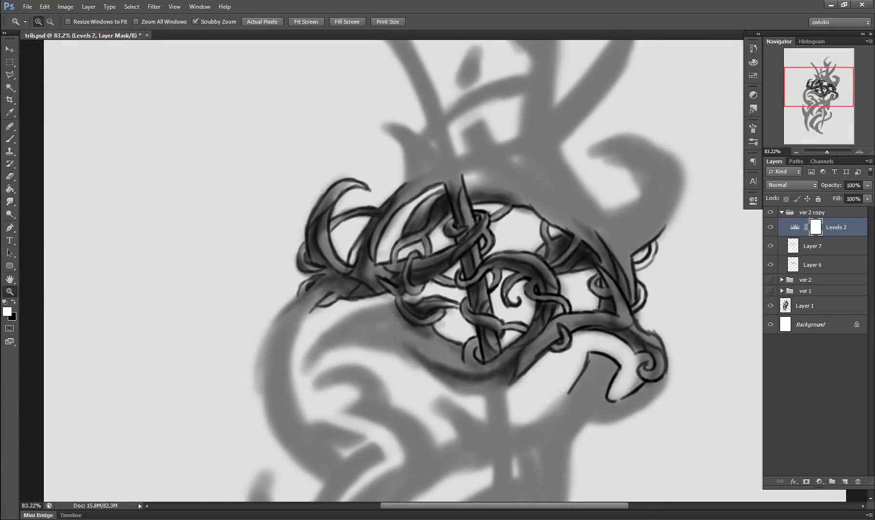
key(ctrl+shift+n)
key(b)
Step: Paint faint white highlights on the vines on Layer 8 with a smaller brush
drag(576, 253, 547, 296)
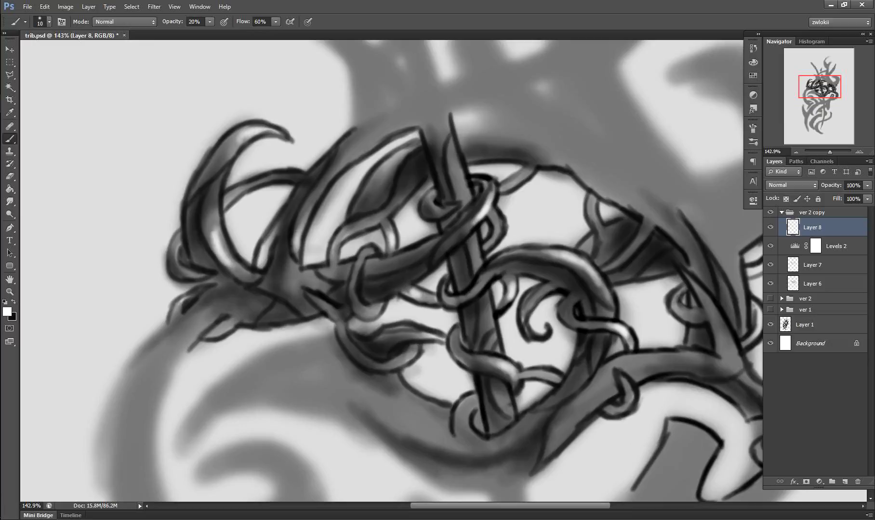
drag(497, 374, 441, 424)
right_click(379, 113)
key(Escape)
drag(718, 303, 714, 337)
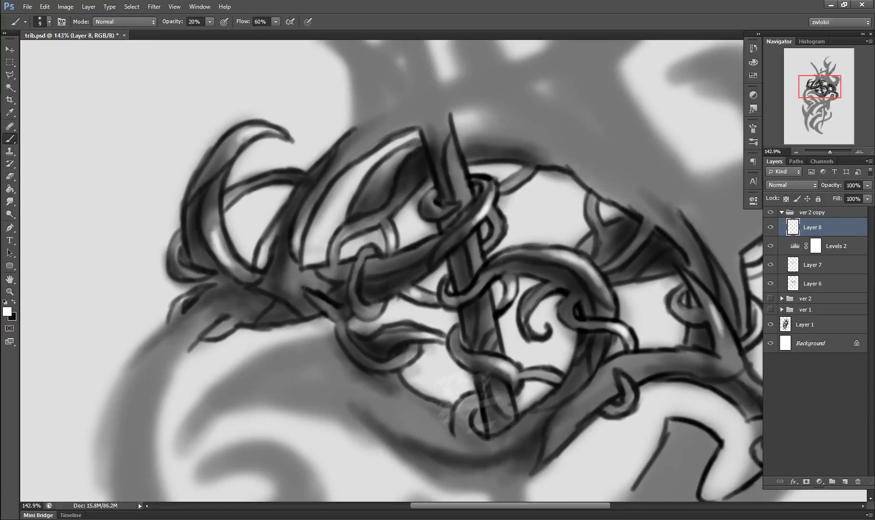
drag(648, 199, 635, 239)
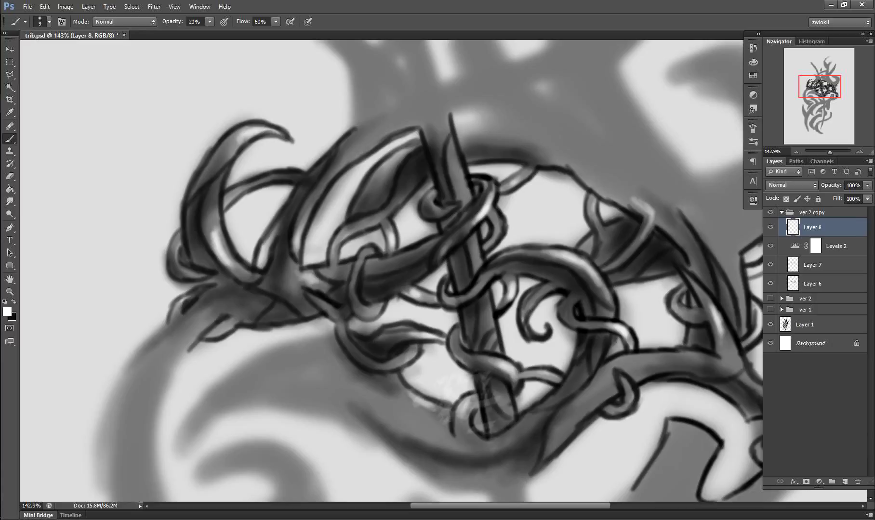
key(z)
mouse_move(511, 307)
mouse_down()
mouse_move(462, 307)
mouse_move(530, 307)
mouse_move(540, 385)
mouse_up()
Step: Add Layer 9 with dark shading on the vines at 20% opacity, then collapse the ver 2 copy group
key(ctrl+shift+alt+n)
key(b)
key(x)
drag(525, 337, 448, 395)
key(2)
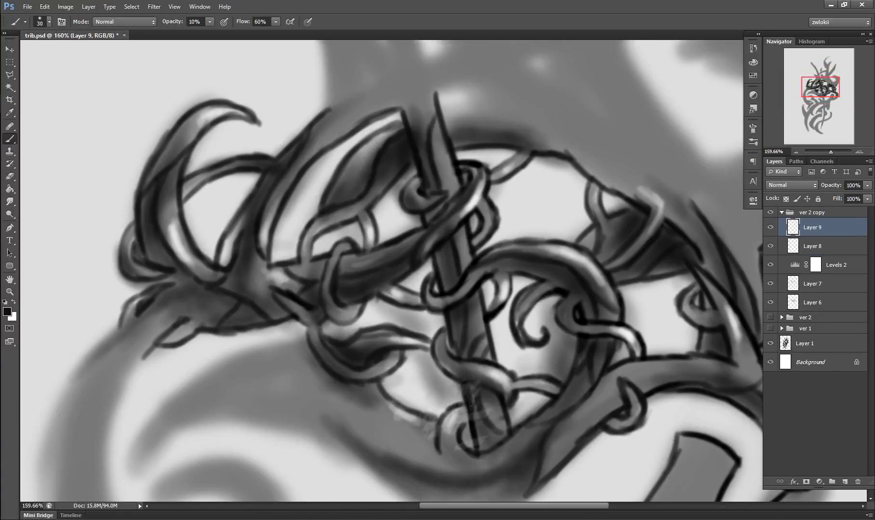
drag(496, 169, 583, 237)
drag(632, 284, 674, 357)
drag(309, 159, 289, 261)
drag(241, 202, 188, 265)
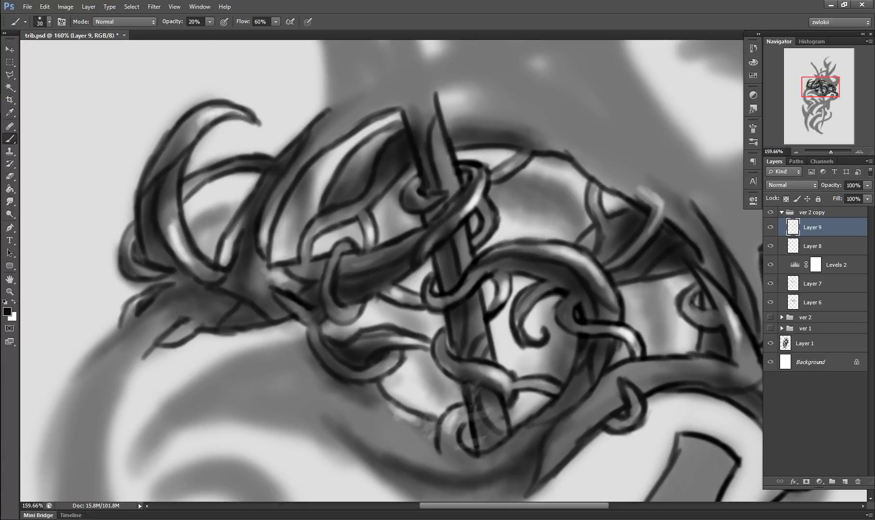
key(z)
drag(434, 289, 366, 289)
click(782, 212)
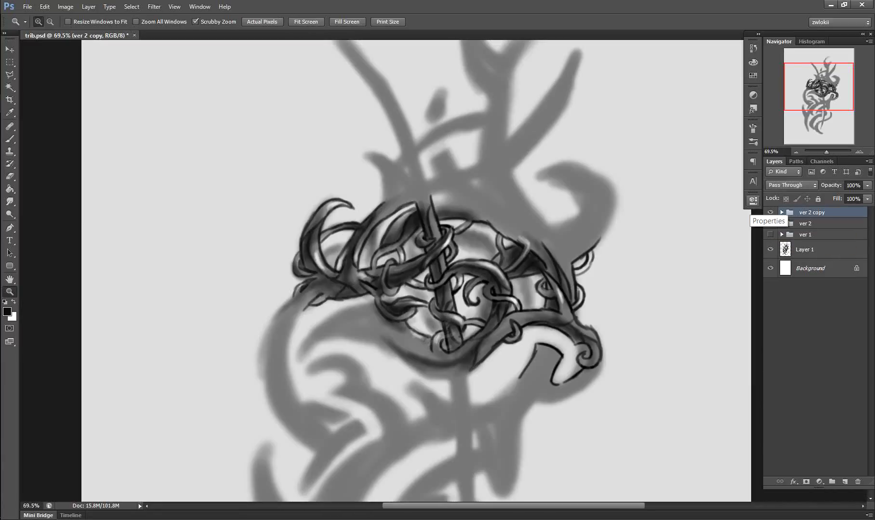
Step: Hide the ver 2 copy group, add a new Group 1 with Layer 10, and set the brush to 40% opacity
click(769, 212)
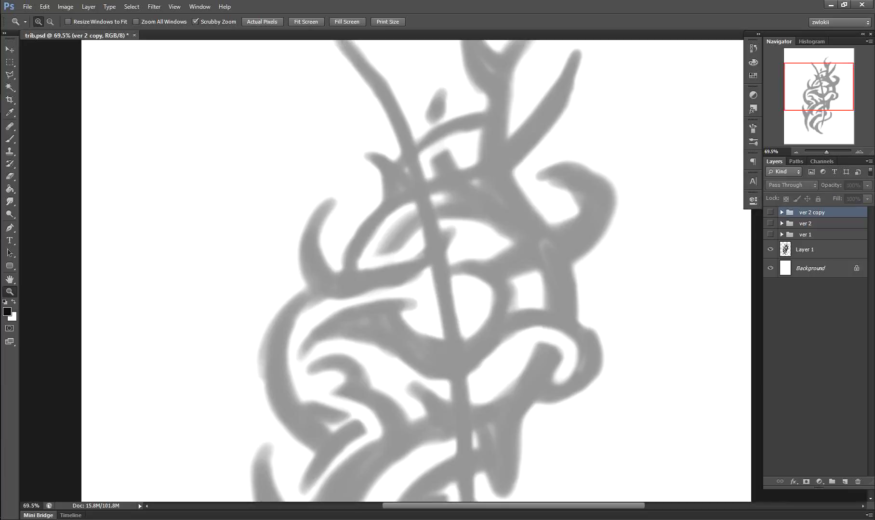
key(b)
click(832, 481)
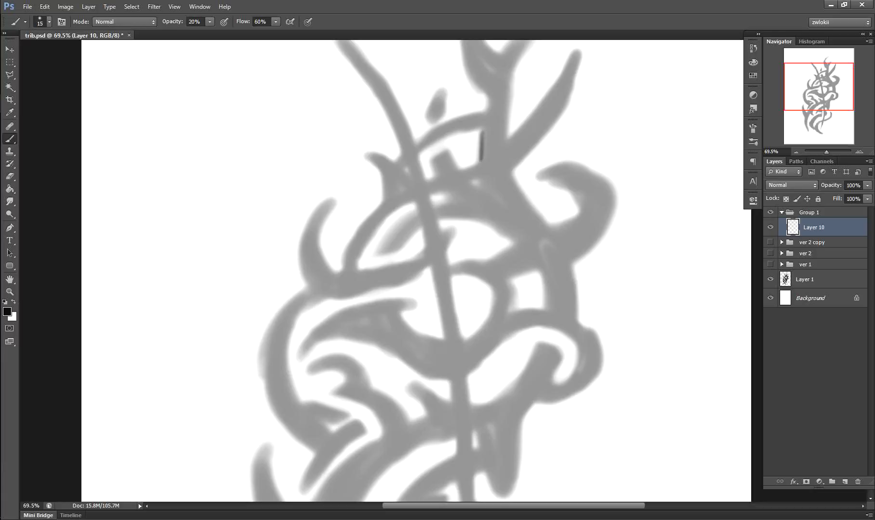
key(4)
Step: Ink a K-like shape near the top with a curled crescent to its right
mouse_move(482, 131)
mouse_down()
mouse_move(410, 159)
mouse_move(502, 193)
mouse_up()
drag(482, 154, 477, 219)
drag(505, 169, 574, 48)
mouse_move(573, 77)
mouse_down()
mouse_move(513, 214)
mouse_move(533, 176)
mouse_move(573, 262)
mouse_up()
drag(530, 177, 593, 248)
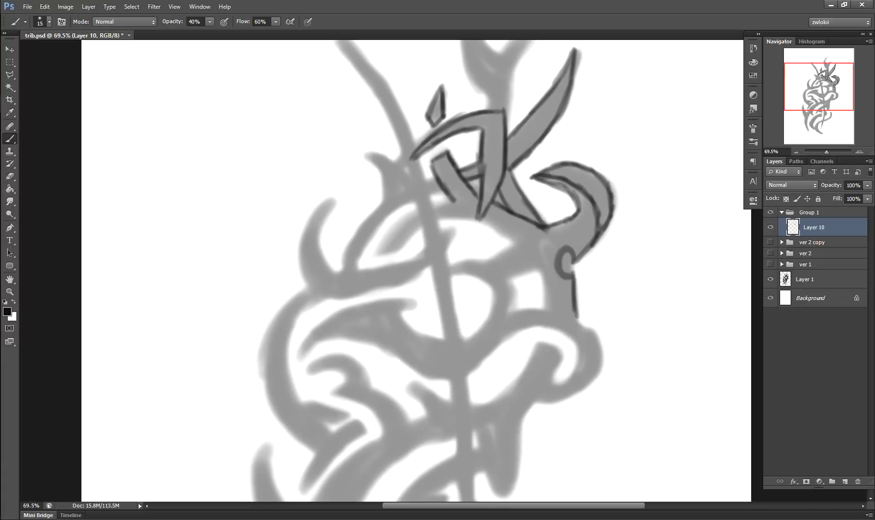
Step: Ink crescents sweeping down to the left, a hooked crescent, and the left crescent outline
drag(449, 226, 384, 253)
drag(477, 217, 386, 251)
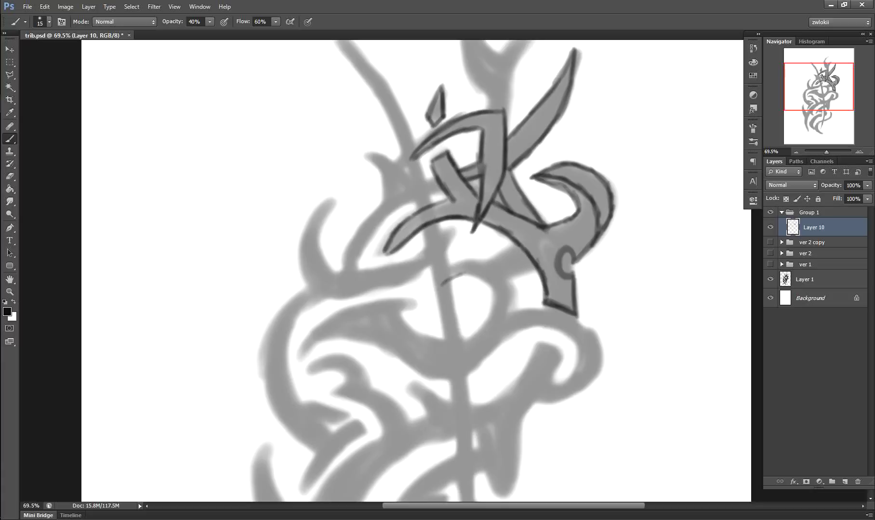
drag(446, 281, 475, 352)
drag(509, 292, 465, 375)
drag(477, 261, 439, 285)
mouse_move(434, 241)
mouse_down()
mouse_move(464, 225)
mouse_move(392, 254)
mouse_move(469, 237)
mouse_up()
drag(368, 180, 359, 284)
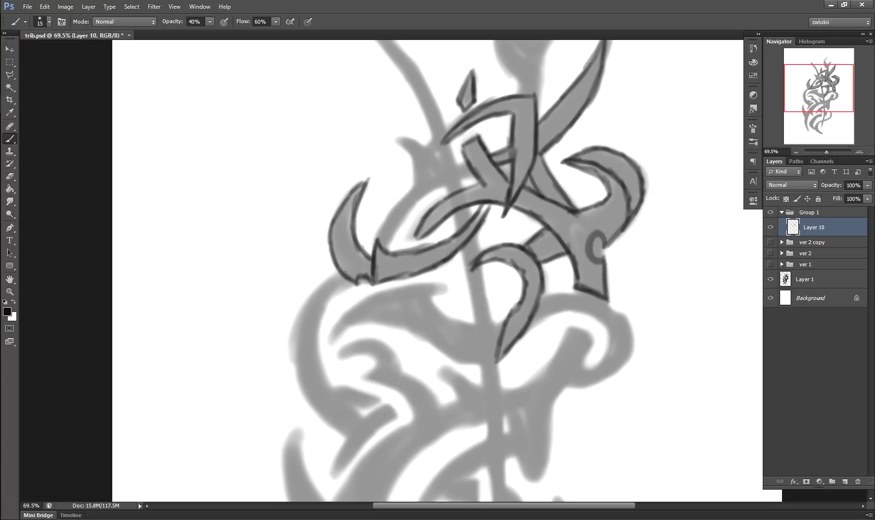
Step: Outline a spiky shape near the top and the upper-left diagonal band
mouse_move(377, 248)
mouse_down()
mouse_move(441, 175)
mouse_move(468, 168)
mouse_up()
drag(396, 140, 418, 187)
drag(409, 156, 436, 212)
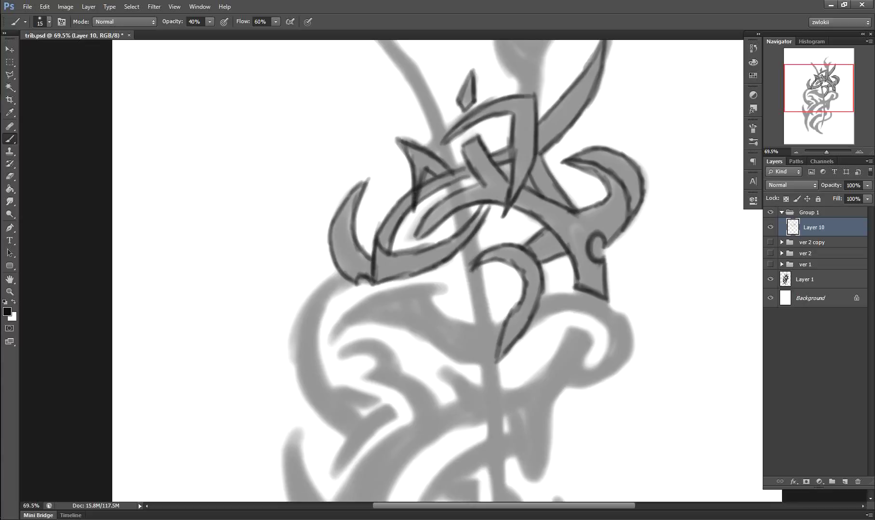
drag(395, 136, 455, 176)
drag(434, 241, 441, 284)
drag(374, 67, 436, 187)
drag(381, 65, 453, 175)
drag(398, 106, 441, 182)
drag(455, 187, 465, 214)
drag(462, 241, 449, 166)
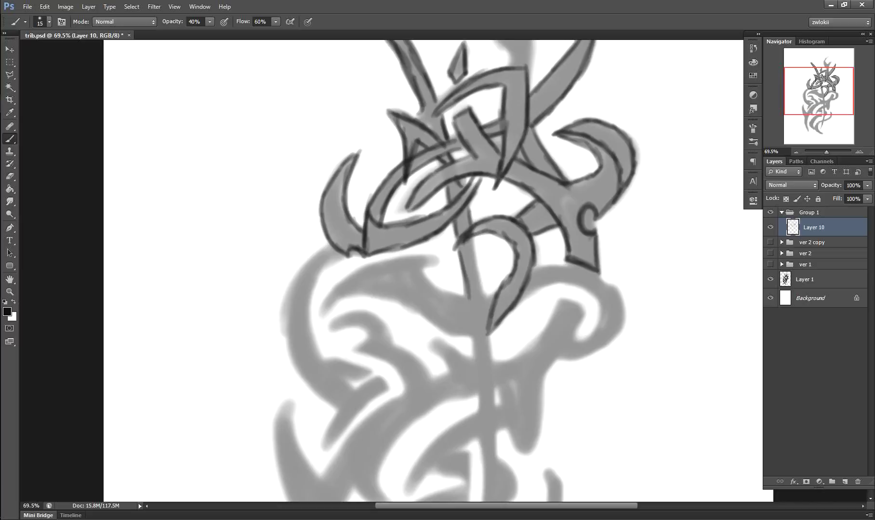
Step: Outline a hooked curve right of the D shape, a curve beneath it, and a downward spike
mouse_move(528, 270)
mouse_down()
mouse_move(600, 313)
mouse_move(622, 314)
mouse_up()
drag(619, 308, 580, 359)
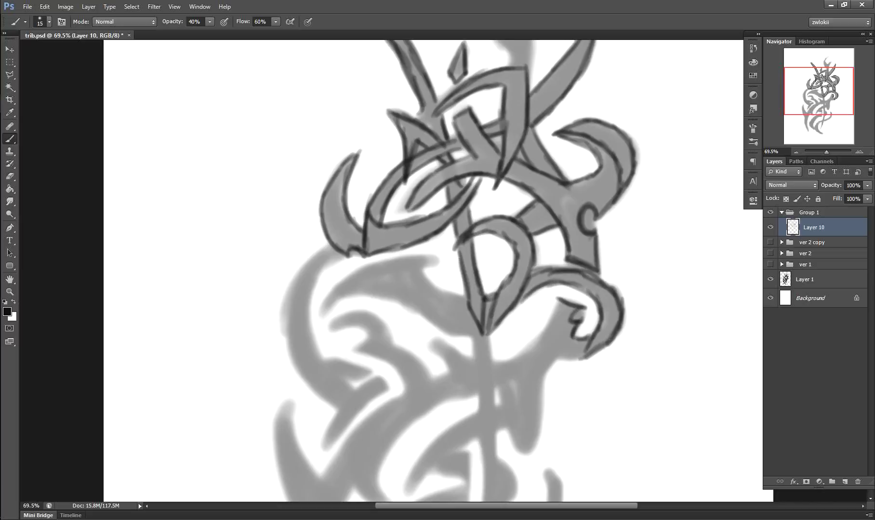
mouse_move(436, 344)
mouse_down()
mouse_move(554, 362)
mouse_move(534, 450)
mouse_up()
mouse_move(494, 355)
mouse_down()
mouse_move(520, 425)
mouse_move(516, 455)
mouse_up()
drag(515, 455, 539, 451)
Step: Outline a curved shape on the lower left and a crescent on the left side
drag(434, 241, 452, 279)
mouse_move(338, 357)
mouse_down()
mouse_move(383, 308)
mouse_move(460, 296)
mouse_up()
drag(441, 301, 477, 345)
drag(340, 362, 441, 332)
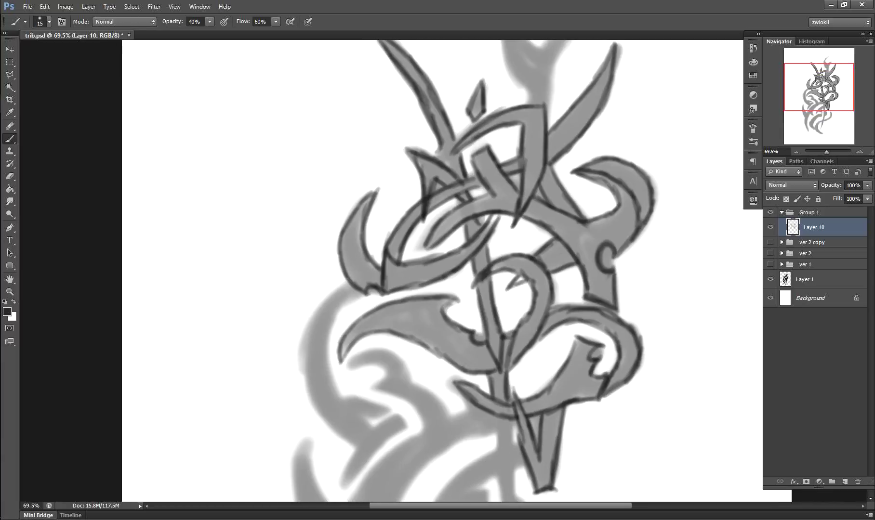
drag(434, 241, 398, 234)
drag(311, 293, 289, 392)
drag(313, 277, 264, 357)
drag(264, 313, 282, 400)
drag(322, 288, 289, 398)
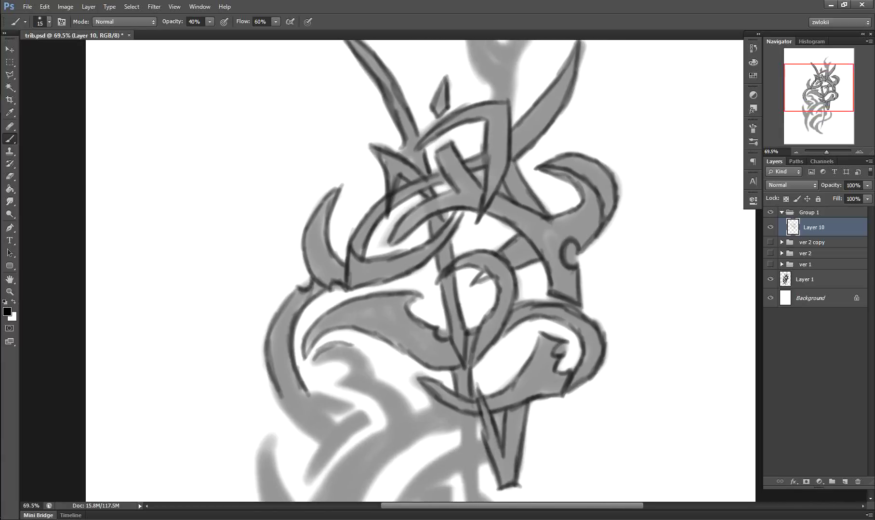
Step: Ink a hooked spike in the lower-left curl and the long lower-left curve
drag(309, 367, 357, 347)
mouse_move(375, 323)
mouse_down()
mouse_move(365, 351)
mouse_move(378, 381)
mouse_up()
mouse_move(337, 385)
mouse_down()
mouse_move(410, 407)
mouse_move(394, 477)
mouse_up()
drag(407, 409, 395, 477)
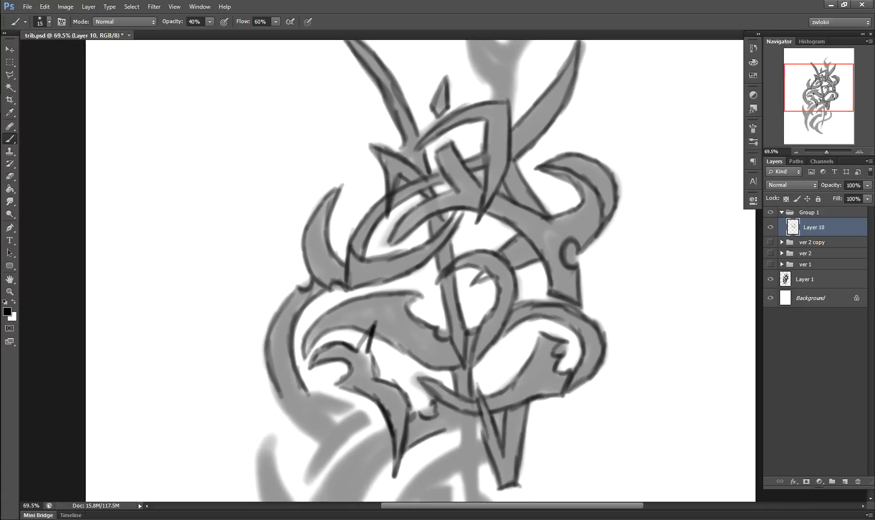
drag(434, 289, 515, 101)
drag(409, 286, 405, 484)
drag(480, 246, 453, 277)
drag(458, 265, 393, 429)
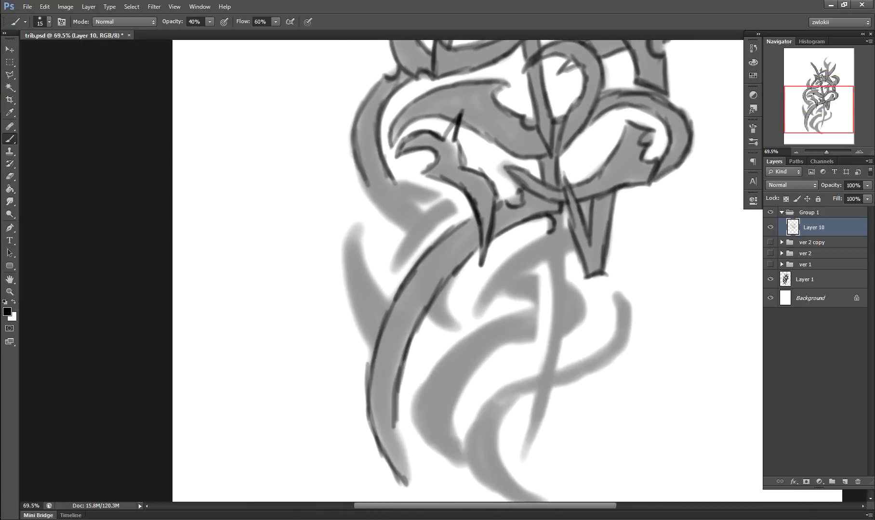
Step: Trace the spike and crescent outlines, adding dark strokes in the middle and lower right
drag(465, 304, 426, 333)
drag(466, 266, 448, 333)
drag(389, 222, 343, 351)
drag(434, 241, 420, 296)
mouse_move(350, 246)
mouse_down()
mouse_move(421, 261)
mouse_move(385, 294)
mouse_up()
drag(374, 282, 404, 337)
drag(393, 263, 441, 306)
drag(433, 241, 462, 308)
Step: On a new shading layer, darken the inner loop edges and upper-right shapes
drag(434, 265, 482, 265)
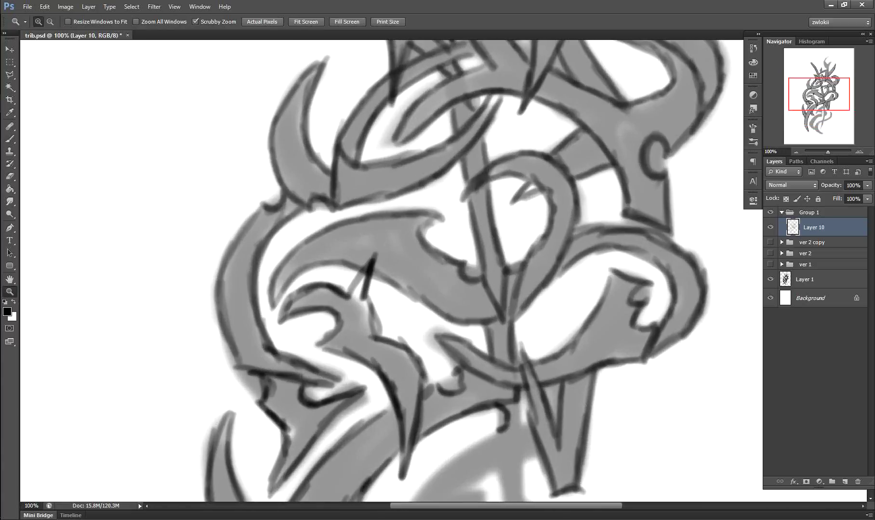
key(ctrl+shift+alt+n)
key(b)
drag(545, 195, 523, 267)
mouse_move(484, 192)
mouse_down()
mouse_move(530, 172)
mouse_move(511, 269)
mouse_up()
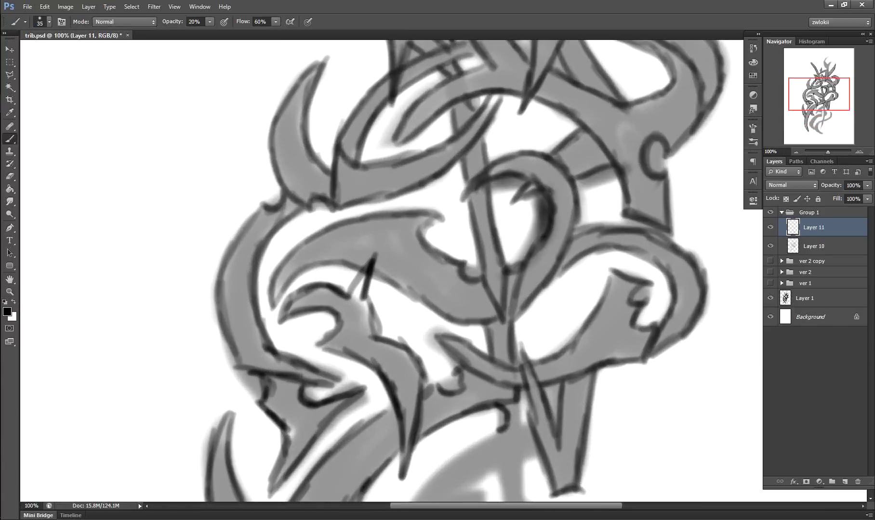
drag(627, 163, 668, 238)
drag(492, 130, 530, 169)
Step: Shade around the top eye-loop, the central vertical stem and the upper-right band
drag(607, 96, 611, 212)
drag(530, 241, 539, 304)
drag(516, 151, 404, 227)
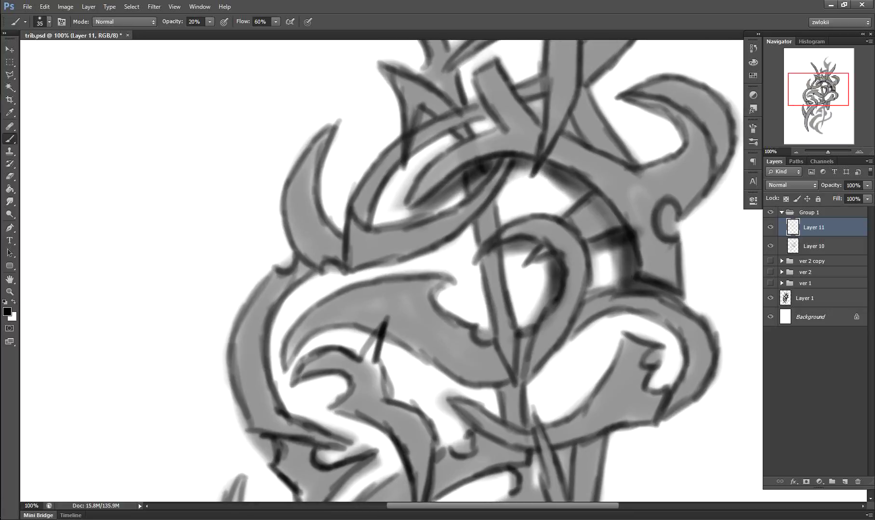
drag(564, 154, 405, 171)
drag(458, 120, 359, 243)
mouse_move(508, 164)
mouse_down()
mouse_move(342, 289)
mouse_move(429, 256)
mouse_up()
drag(535, 241, 472, 270)
drag(482, 260, 482, 337)
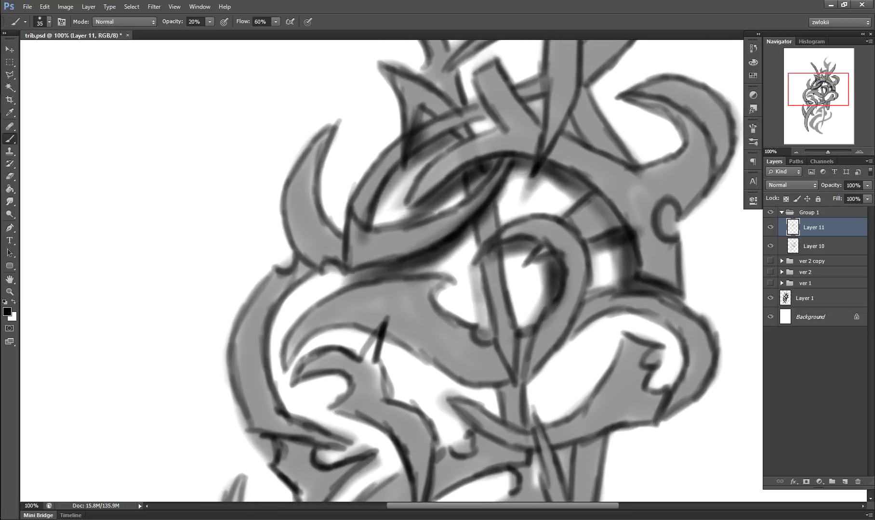
drag(482, 212, 482, 340)
drag(562, 234, 525, 299)
drag(631, 183, 545, 207)
Step: Shade the left and upper-left shapes, the central knot and the right band
drag(347, 236, 294, 277)
mouse_move(260, 270)
mouse_down()
mouse_move(362, 338)
mouse_move(390, 373)
mouse_up()
drag(434, 241, 400, 306)
drag(458, 149, 337, 285)
drag(366, 133, 337, 285)
drag(366, 193, 330, 296)
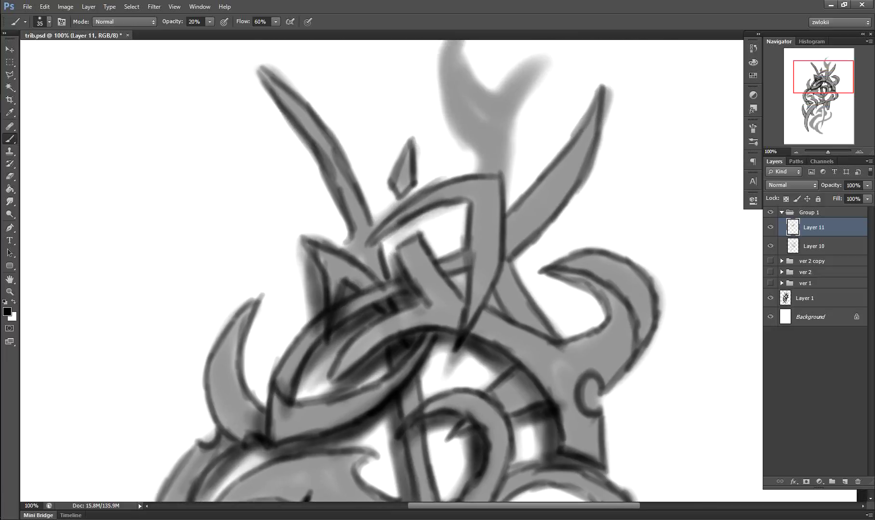
mouse_move(473, 198)
mouse_down()
mouse_move(385, 303)
mouse_move(386, 320)
mouse_up()
drag(574, 203, 489, 301)
drag(597, 156, 482, 333)
drag(602, 275, 549, 337)
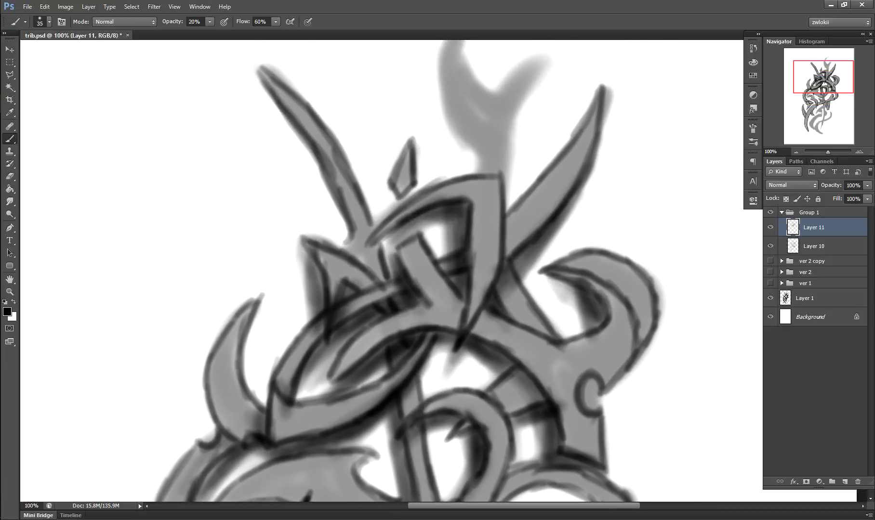
drag(636, 275, 583, 361)
Step: Add dark strokes to the lower centre, central knot, left horn, left crescent and lower right
drag(434, 337, 452, 241)
drag(622, 275, 559, 347)
drag(419, 385, 453, 456)
drag(491, 222, 441, 287)
mouse_move(530, 238)
mouse_down()
mouse_move(414, 320)
mouse_move(373, 402)
mouse_up()
mouse_move(486, 304)
mouse_down()
mouse_move(446, 347)
mouse_move(449, 424)
mouse_up()
drag(434, 289, 414, 289)
drag(339, 115, 421, 275)
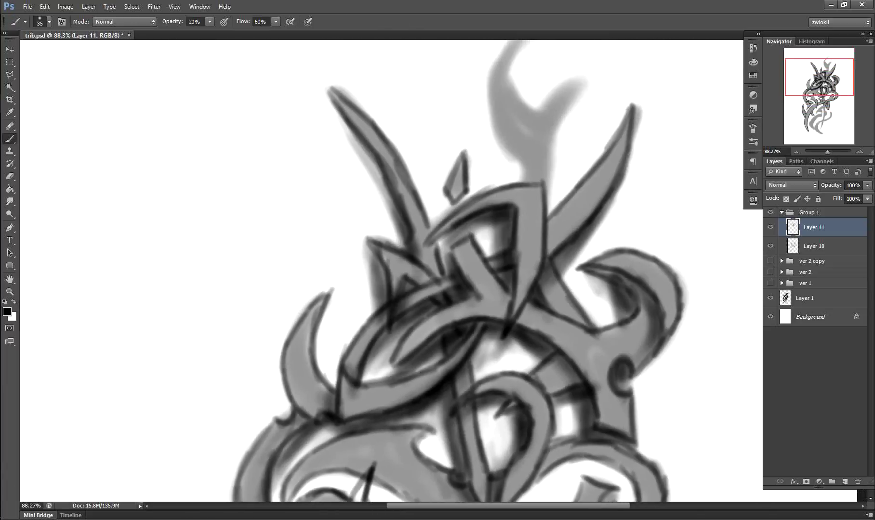
drag(359, 150, 407, 250)
drag(347, 355, 269, 494)
drag(484, 391, 559, 335)
drag(538, 393, 581, 359)
Step: Shade both horns, the central upright band and the centre, left and right sides
drag(433, 289, 439, 247)
mouse_move(607, 118)
mouse_down()
mouse_move(584, 200)
mouse_move(561, 216)
mouse_up()
drag(556, 143, 518, 246)
drag(393, 98, 423, 188)
drag(382, 87, 428, 212)
drag(568, 282, 617, 388)
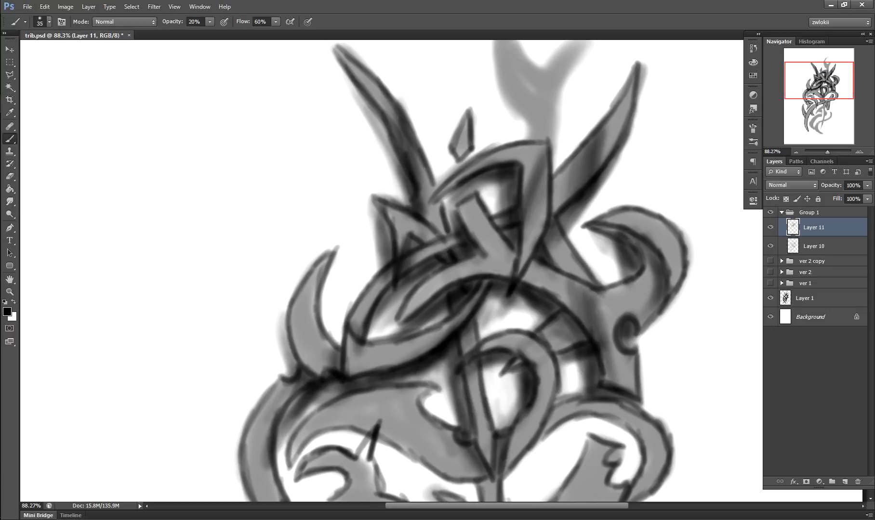
drag(511, 219, 463, 281)
drag(441, 275, 407, 323)
drag(321, 291, 291, 371)
drag(433, 289, 448, 237)
Step: Darken the lower-centre bands, left claw, lower-centre loop and lower-right bulb
drag(463, 366, 424, 422)
mouse_move(368, 340)
mouse_down()
mouse_move(441, 383)
mouse_move(530, 458)
mouse_up()
drag(513, 383, 469, 460)
drag(289, 328, 354, 409)
drag(390, 333, 451, 338)
drag(296, 376, 383, 426)
drag(352, 378, 516, 465)
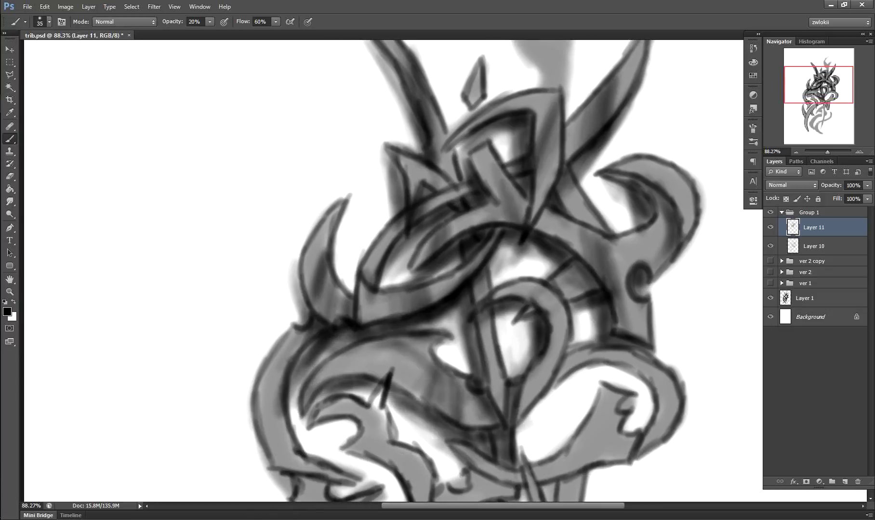
drag(540, 344, 516, 452)
mouse_move(617, 357)
mouse_down()
mouse_move(510, 440)
mouse_move(657, 362)
mouse_up()
drag(600, 448, 684, 369)
Step: Shade the lower-right curved bands and the centre and sides of the design
drag(636, 356, 685, 434)
drag(462, 366, 436, 434)
drag(604, 222, 571, 268)
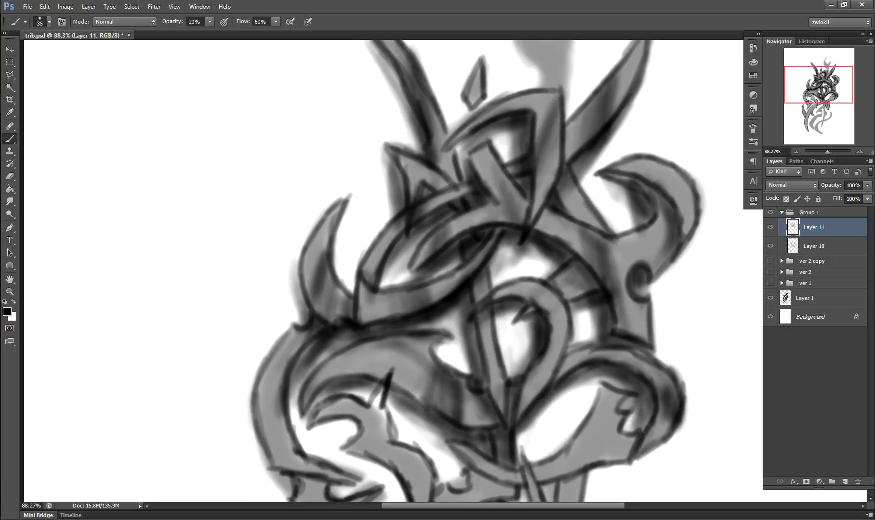
drag(602, 183, 571, 231)
drag(337, 343, 439, 415)
drag(482, 289, 463, 231)
drag(404, 378, 322, 465)
Step: Add grey strokes on the left claw, lower-left bands, centre and right-hand oval
drag(269, 304, 236, 383)
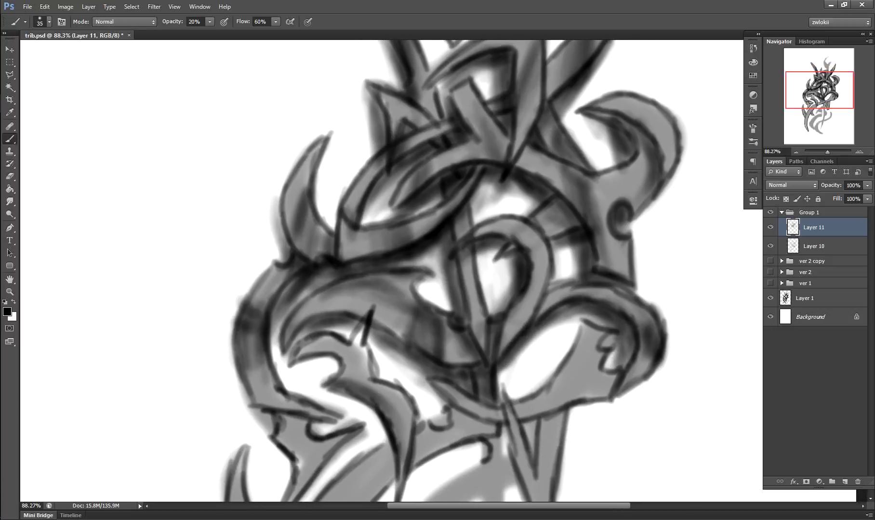
drag(272, 267, 258, 422)
drag(232, 351, 345, 445)
drag(327, 381, 400, 486)
drag(333, 320, 439, 397)
drag(593, 308, 549, 391)
Step: Zoom out, add a Levels adjustment and create a new layer for highlights
key(z)
drag(482, 241, 433, 241)
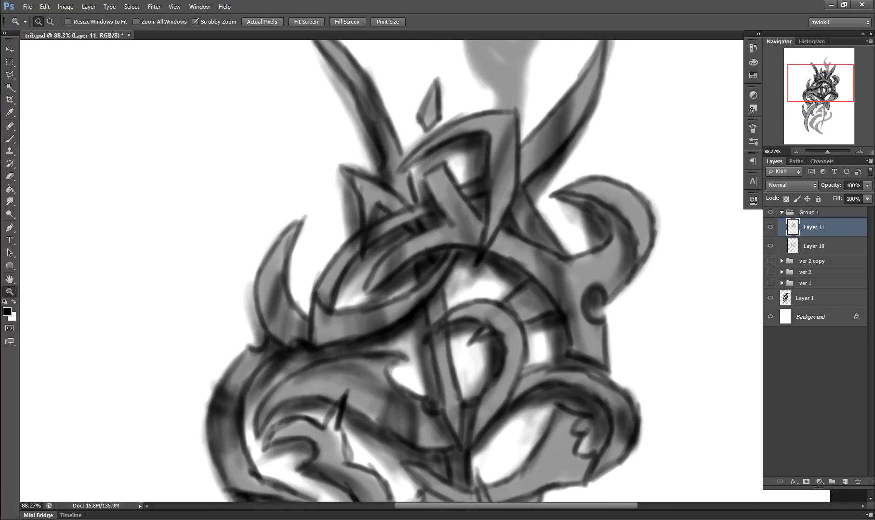
click(819, 482)
click(790, 335)
click(844, 482)
Step: Paint light highlights on the right curl, right band and across the design
key(b)
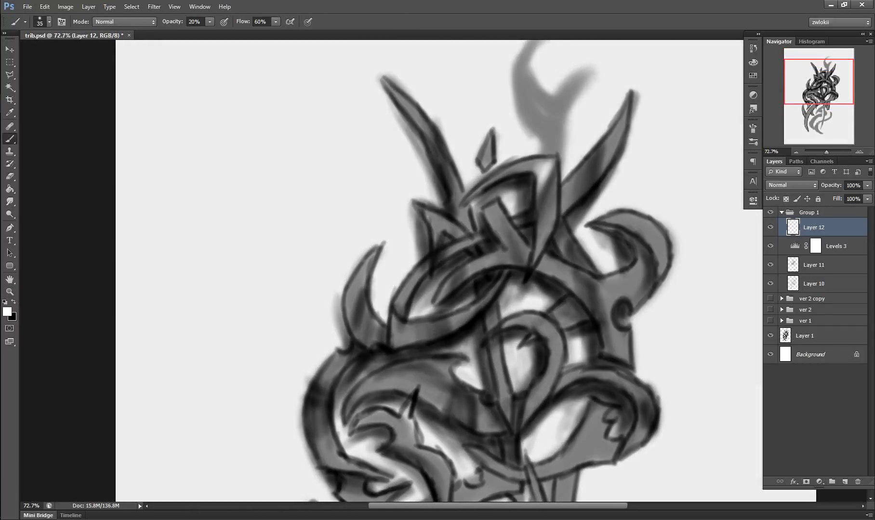
mouse_move(660, 217)
mouse_down()
mouse_move(626, 251)
mouse_move(602, 357)
mouse_up()
mouse_move(496, 208)
mouse_down()
mouse_move(486, 250)
mouse_move(460, 282)
mouse_move(445, 333)
mouse_up()
right_click(376, 112)
drag(561, 316, 528, 376)
drag(573, 265, 550, 290)
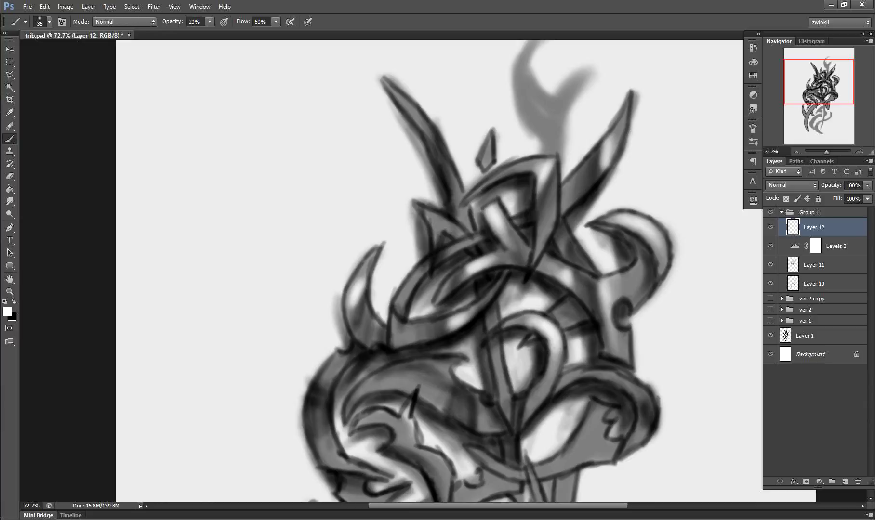
drag(431, 101, 402, 142)
drag(451, 368, 427, 407)
drag(482, 289, 475, 226)
drag(636, 311, 586, 352)
mouse_move(588, 352)
mouse_down()
mouse_move(569, 395)
mouse_move(542, 417)
mouse_up()
Step: Darken the lower-right curl and lower-left centre in black, then add one white stroke
key(x)
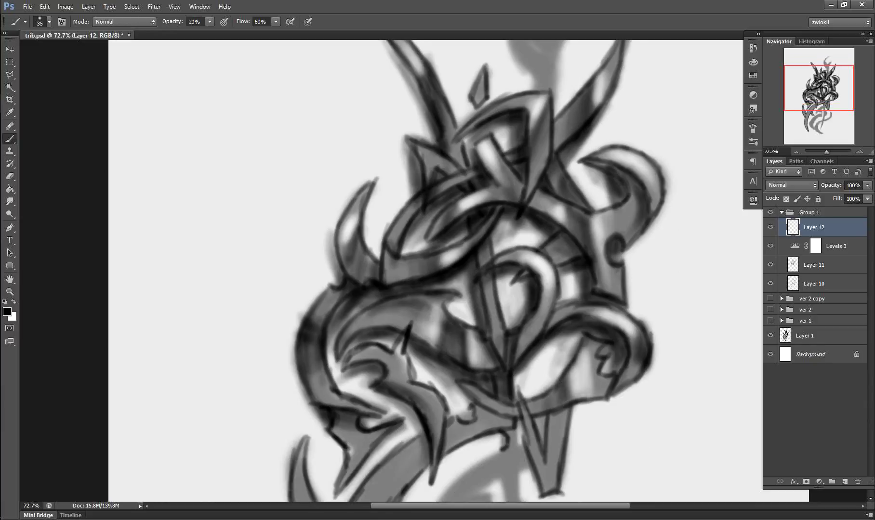
drag(578, 333, 516, 407)
drag(402, 302, 337, 356)
drag(390, 350, 378, 388)
drag(431, 388, 406, 426)
key(x)
drag(443, 394, 428, 466)
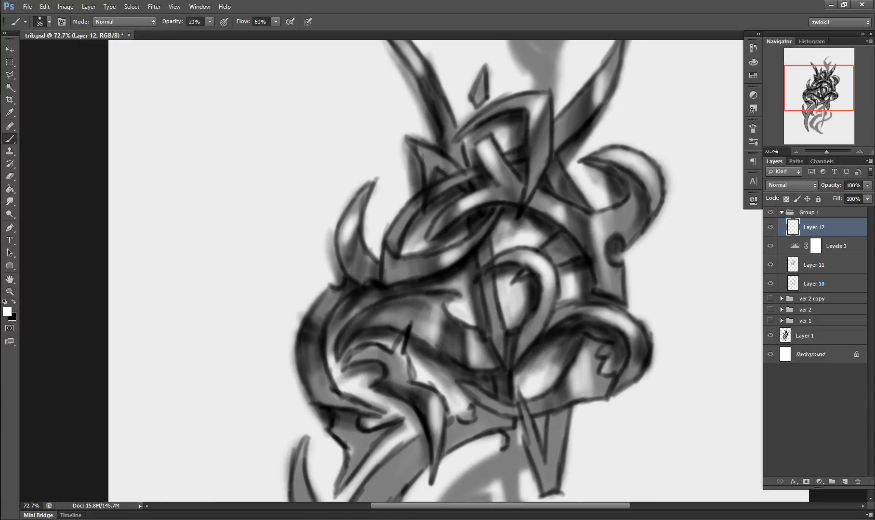
Step: Zoom out, then collapse and hide the Group 1 redesign
key(z)
drag(482, 265, 434, 265)
click(810, 212)
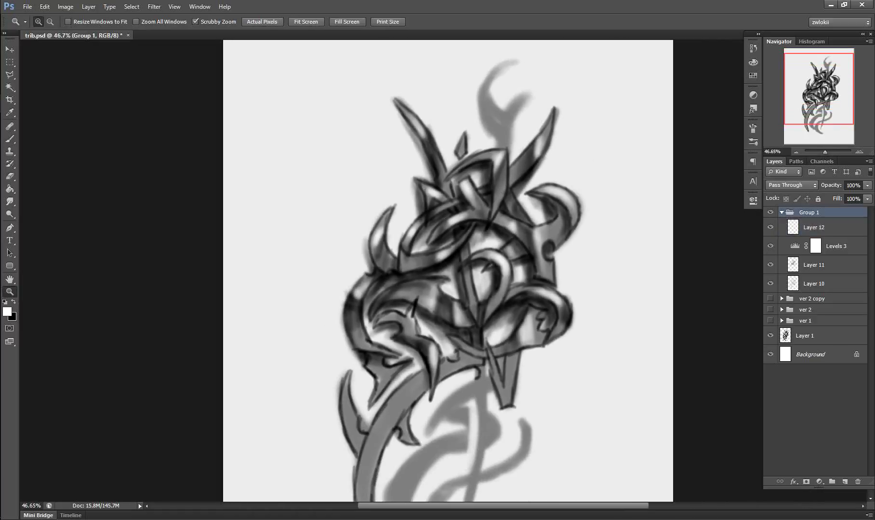
click(781, 212)
click(770, 245)
Step: Hide ver 1 and crop-extend the canvas to the right for more variants
click(769, 246)
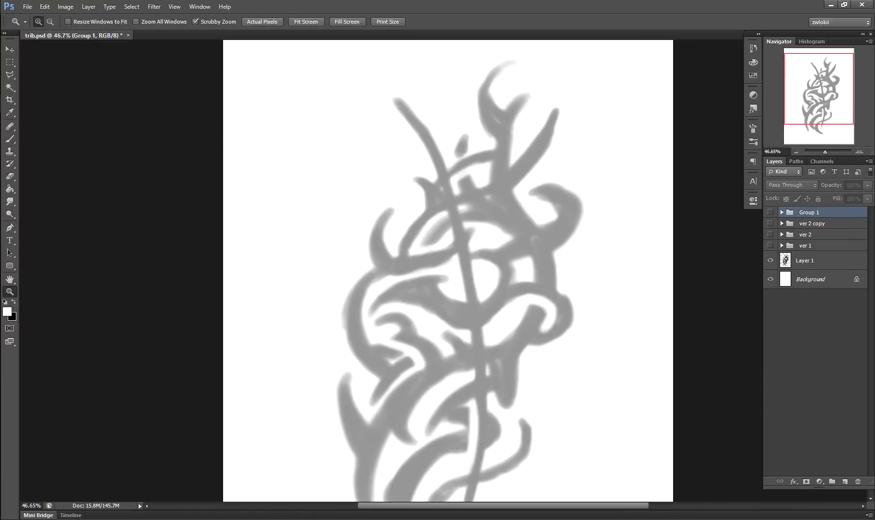
key(ctrl+minus)
key(ctrl+minus)
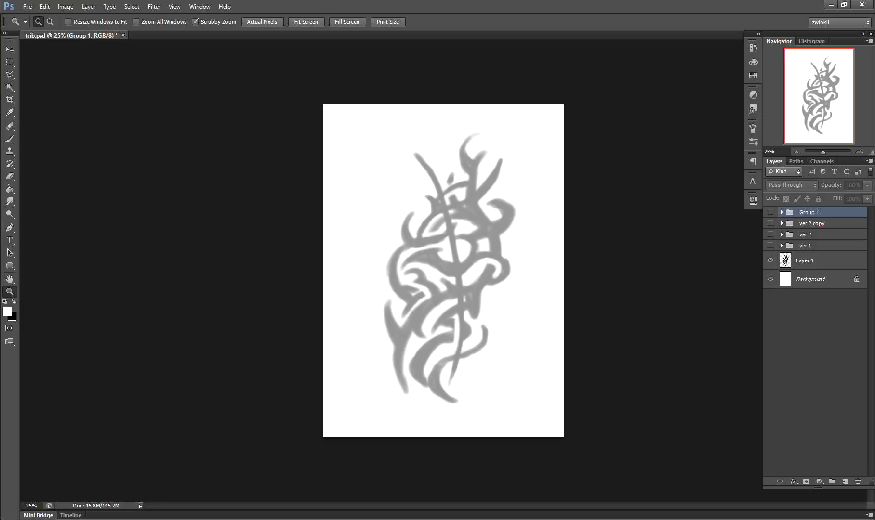
key(c)
drag(563, 271, 679, 271)
key(Return)
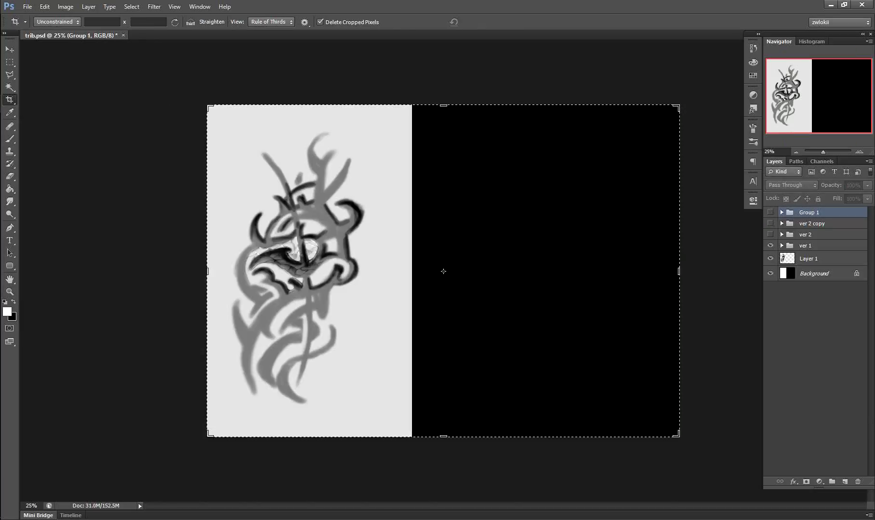
Step: Marquee the sketch area, copy merged and paste it, then stamp a merged copy
key(m)
mouse_move(221, 122)
mouse_down()
mouse_move(293, 205)
mouse_move(408, 419)
mouse_move(370, 419)
mouse_up()
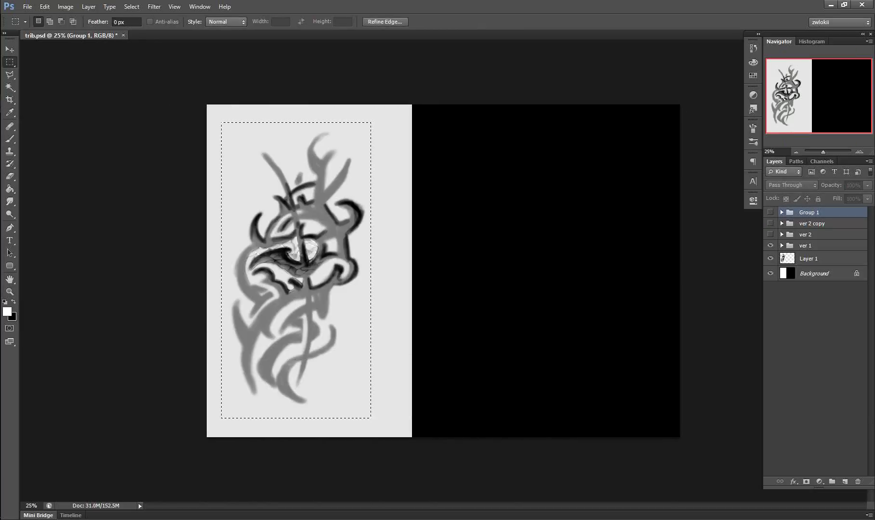
key(ctrl+shift+c)
key(ctrl+v)
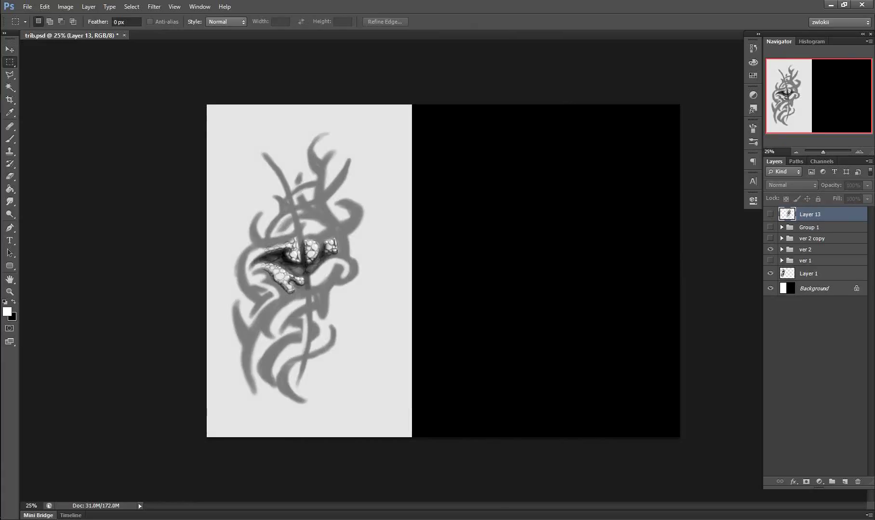
click(131, 6)
click(145, 43)
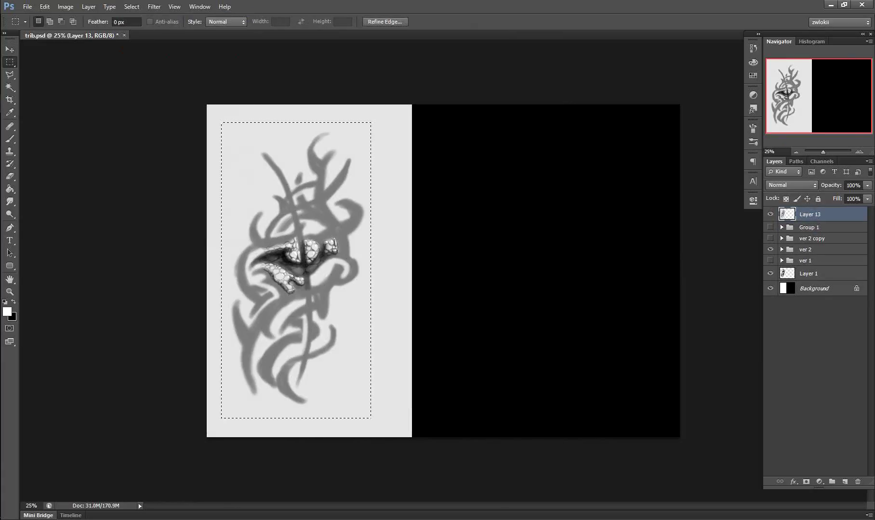
key(ctrl+shift+alt+e)
Step: Hide ver 2 copy, the stamped layer and Layer 13, and show ver 1
click(770, 254)
click(770, 214)
click(770, 229)
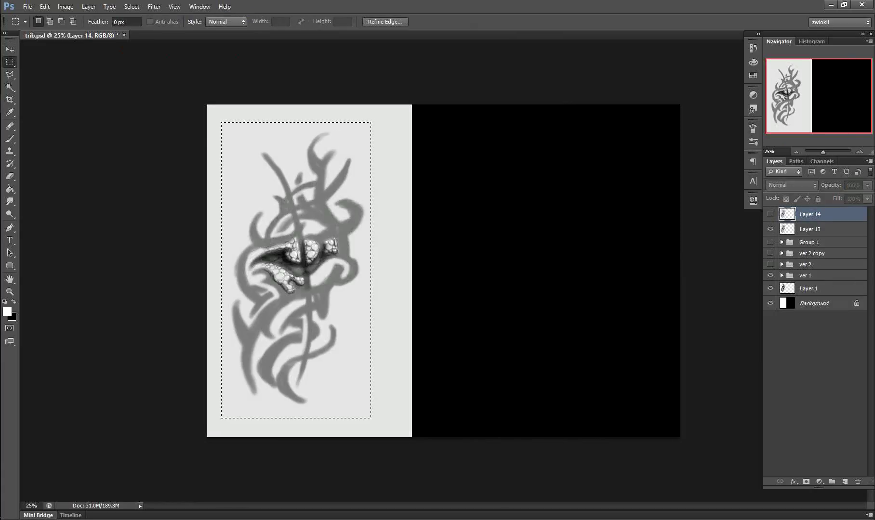
click(770, 275)
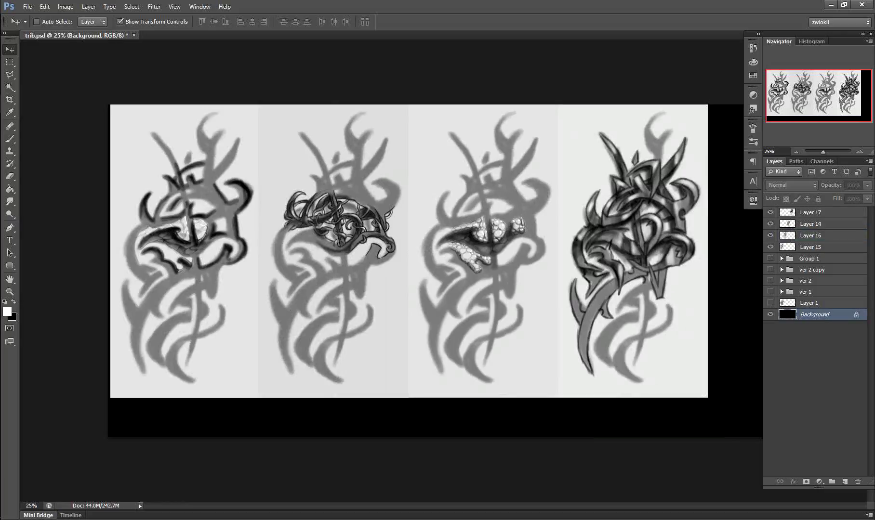
key(c)
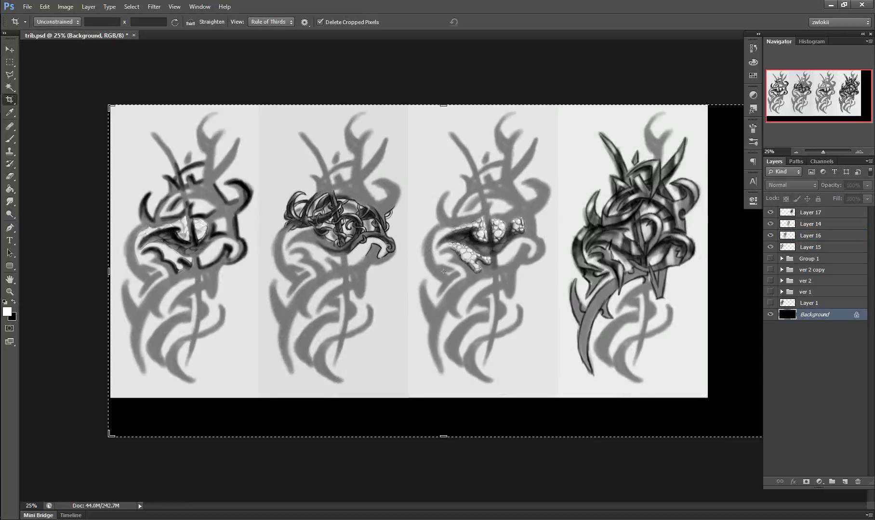